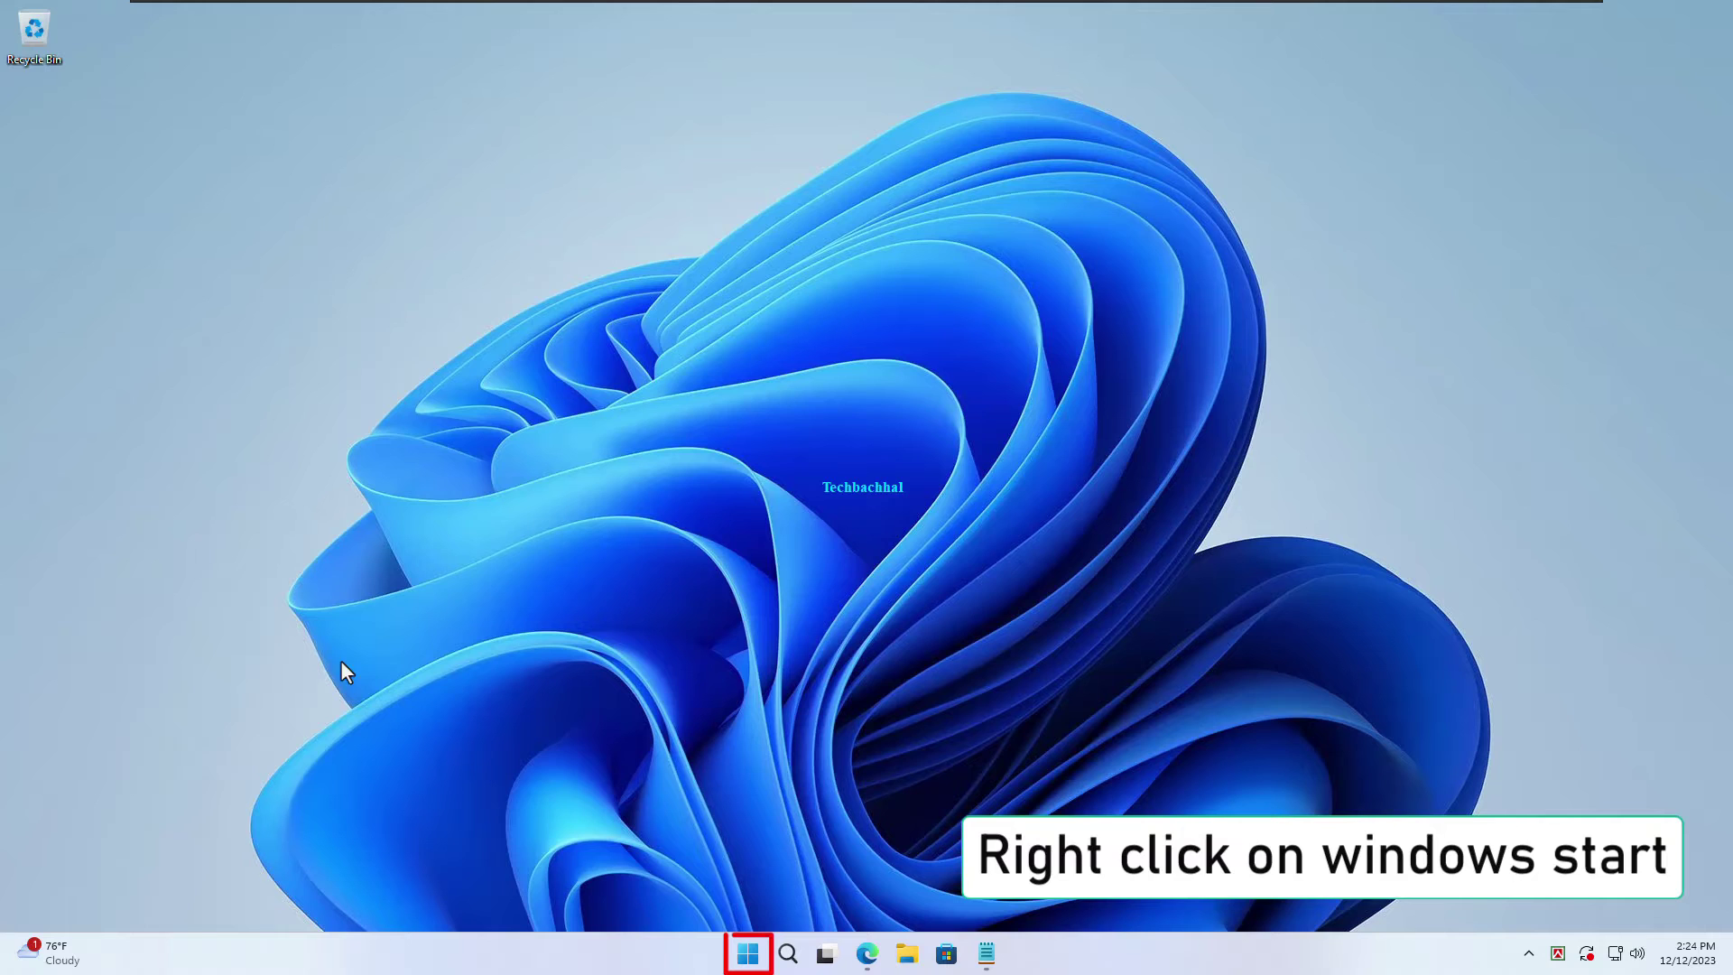
- Go to the Microsoft Print to PDF page under Bluetooth & devices > Printers & scanners in Settings
right_click(748, 954)
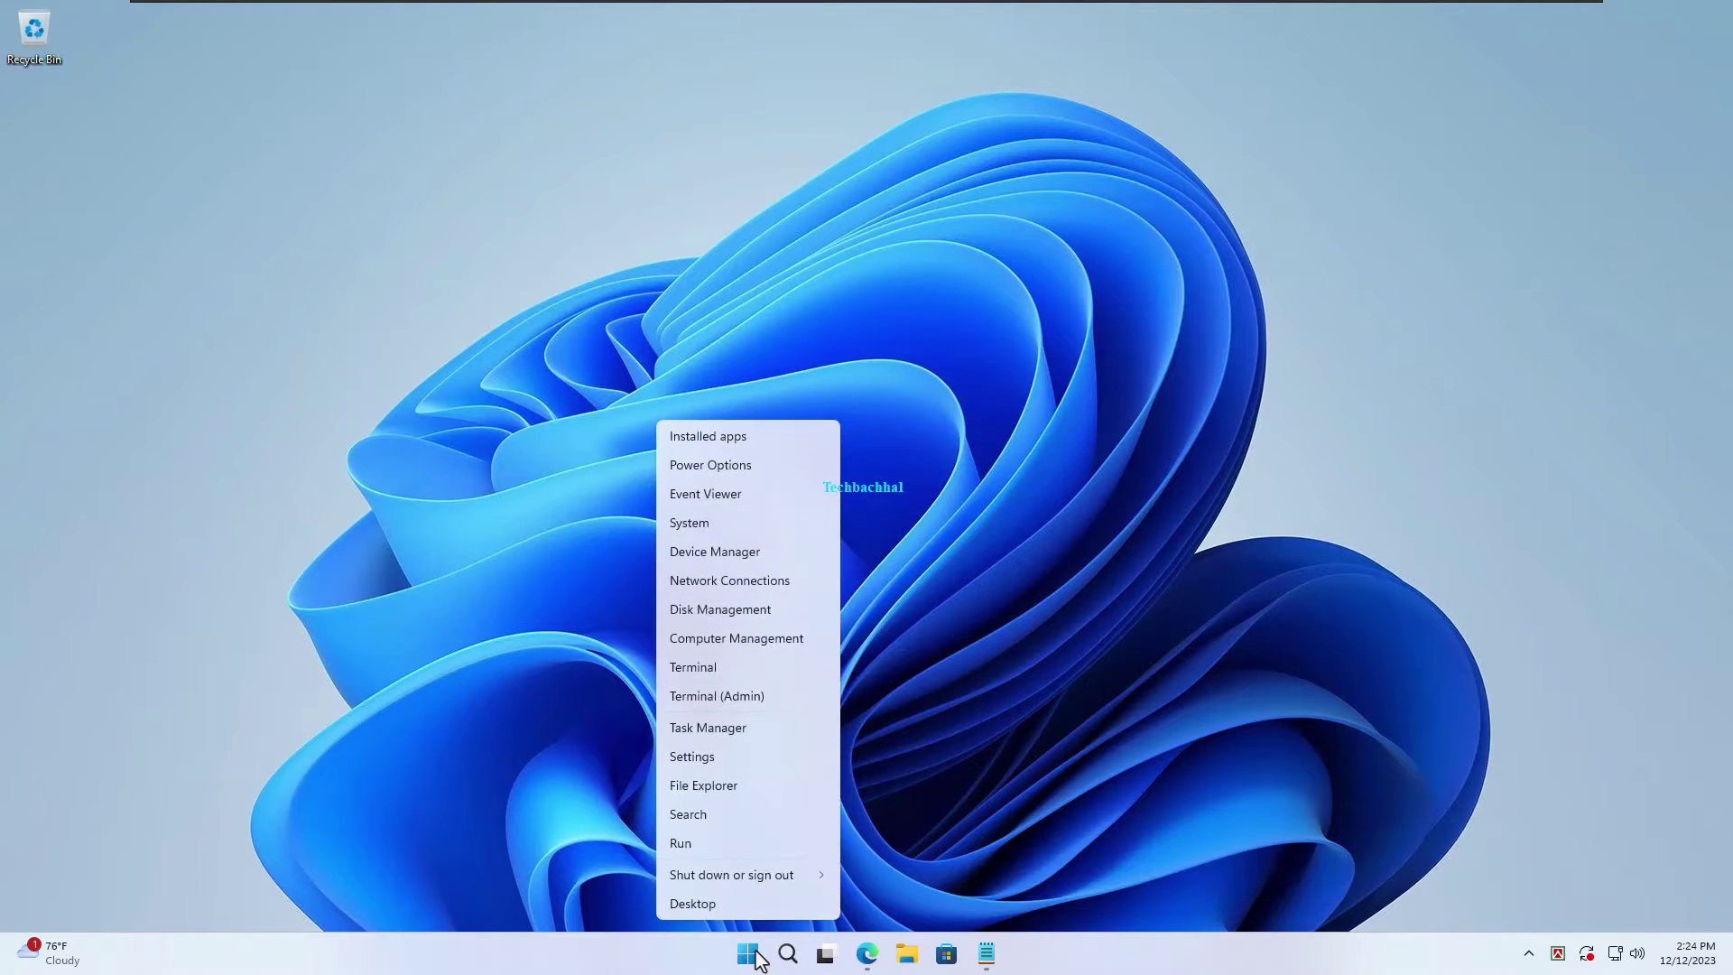
left_click(709, 763)
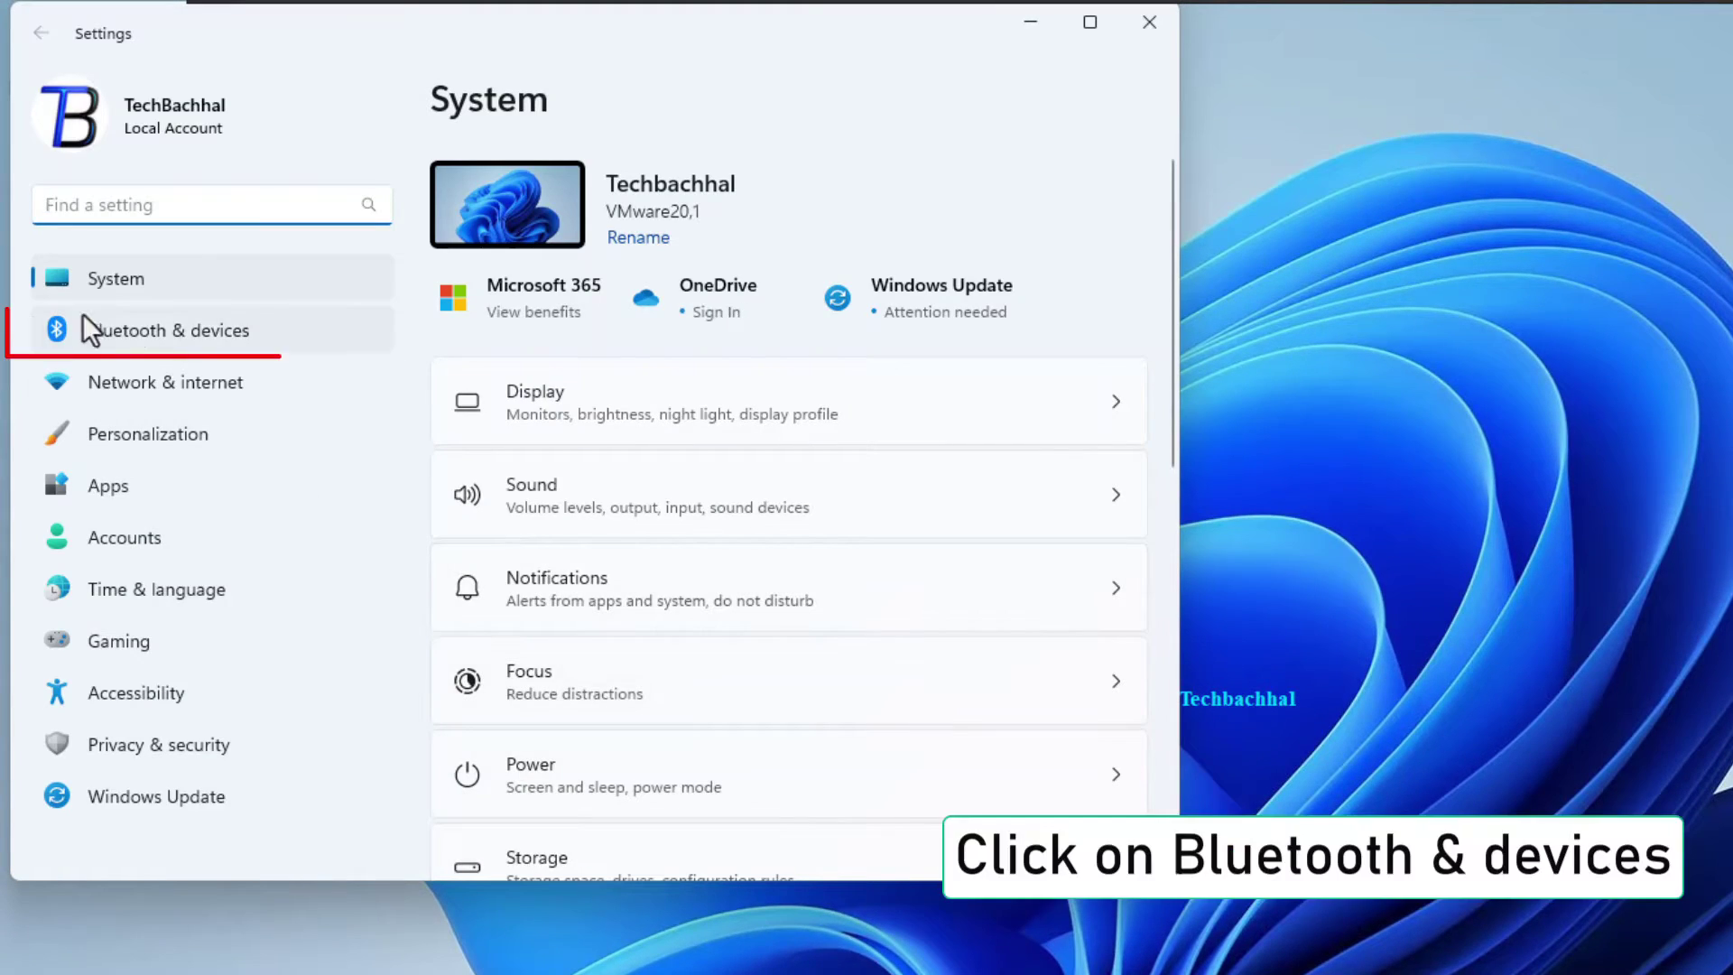
left_click(126, 321)
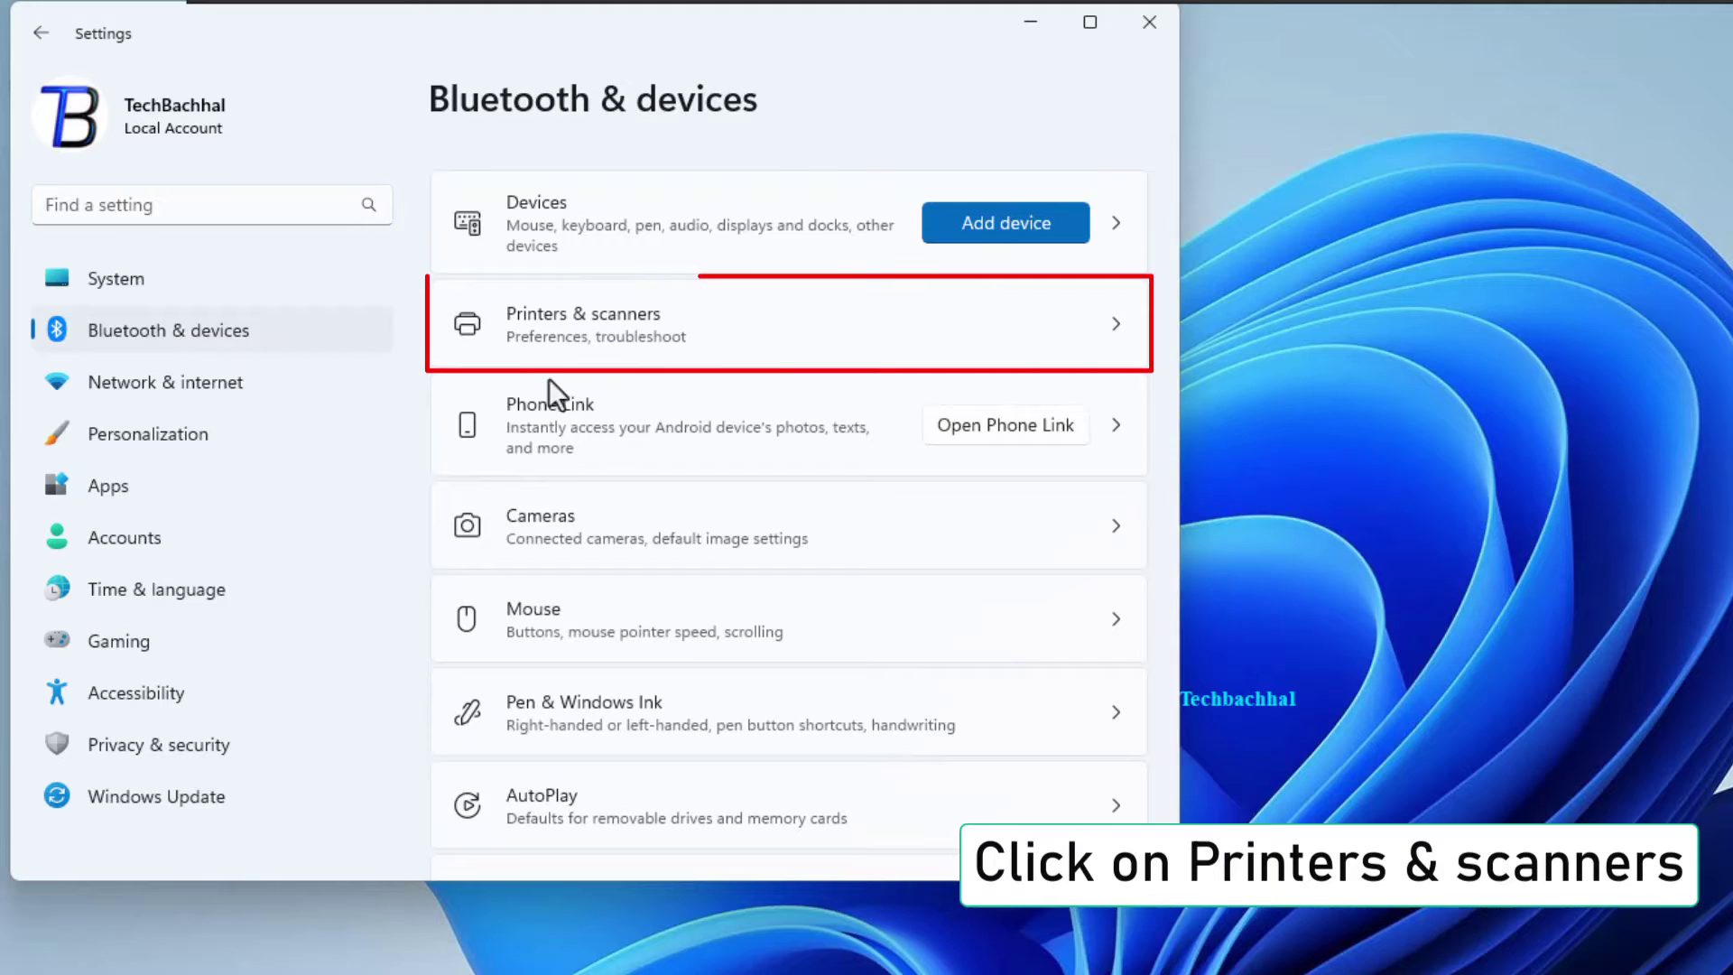
left_click(726, 328)
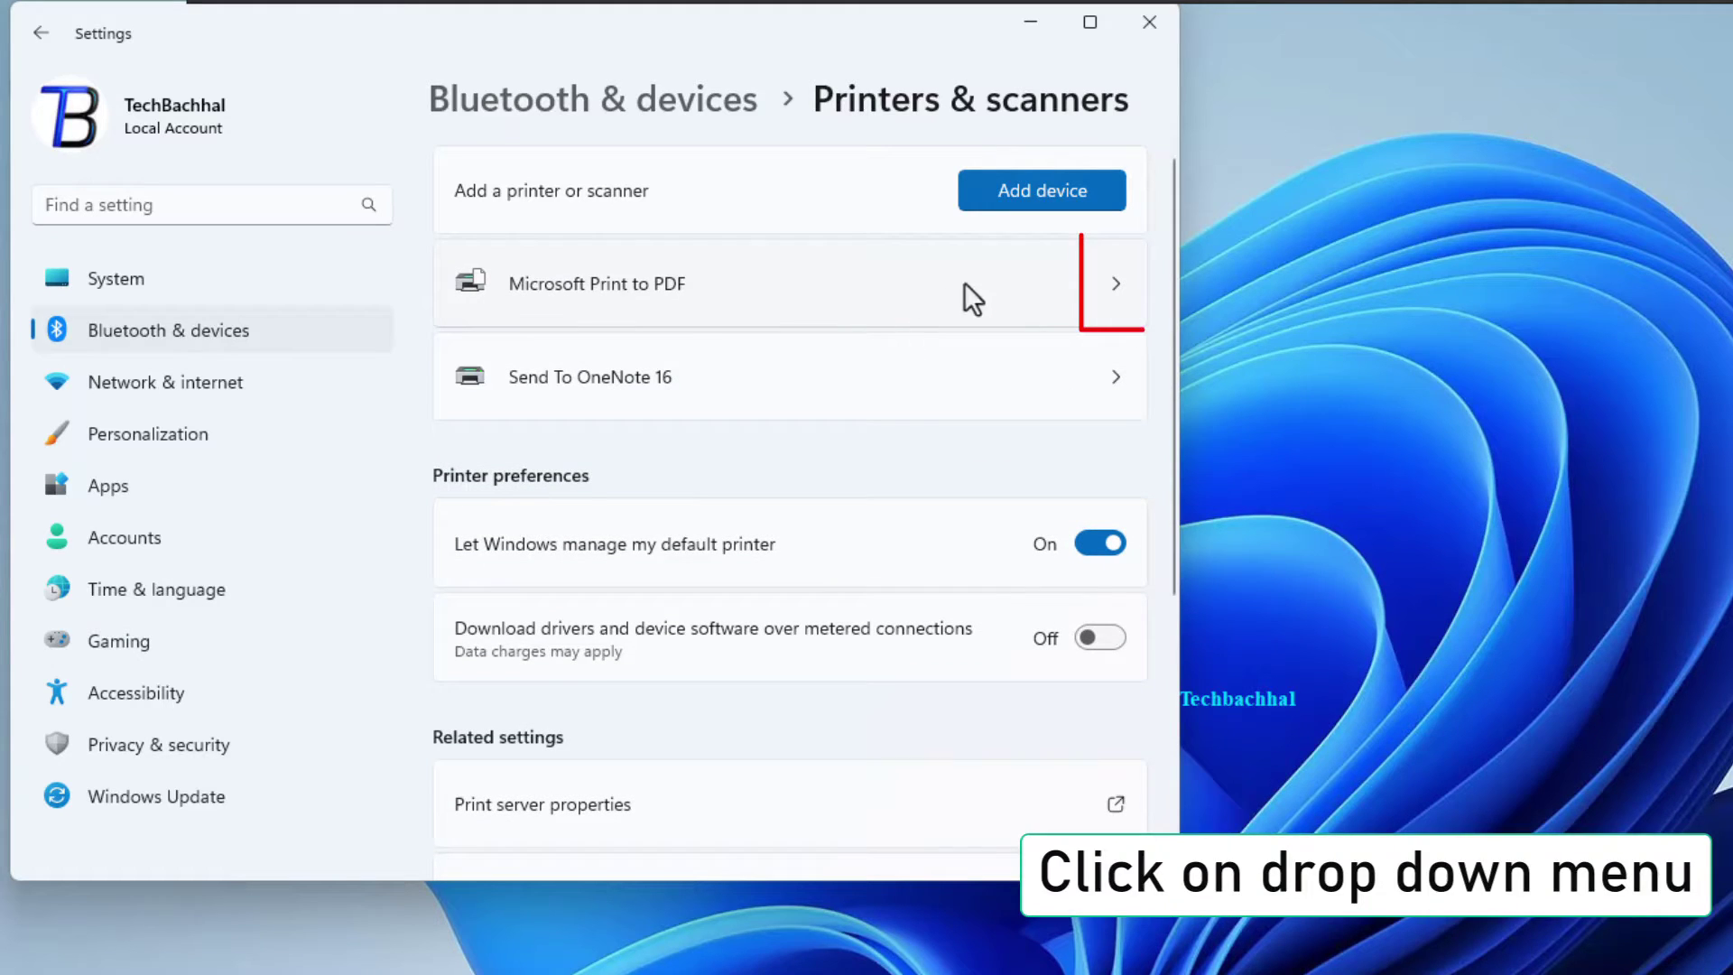
left_click(1107, 287)
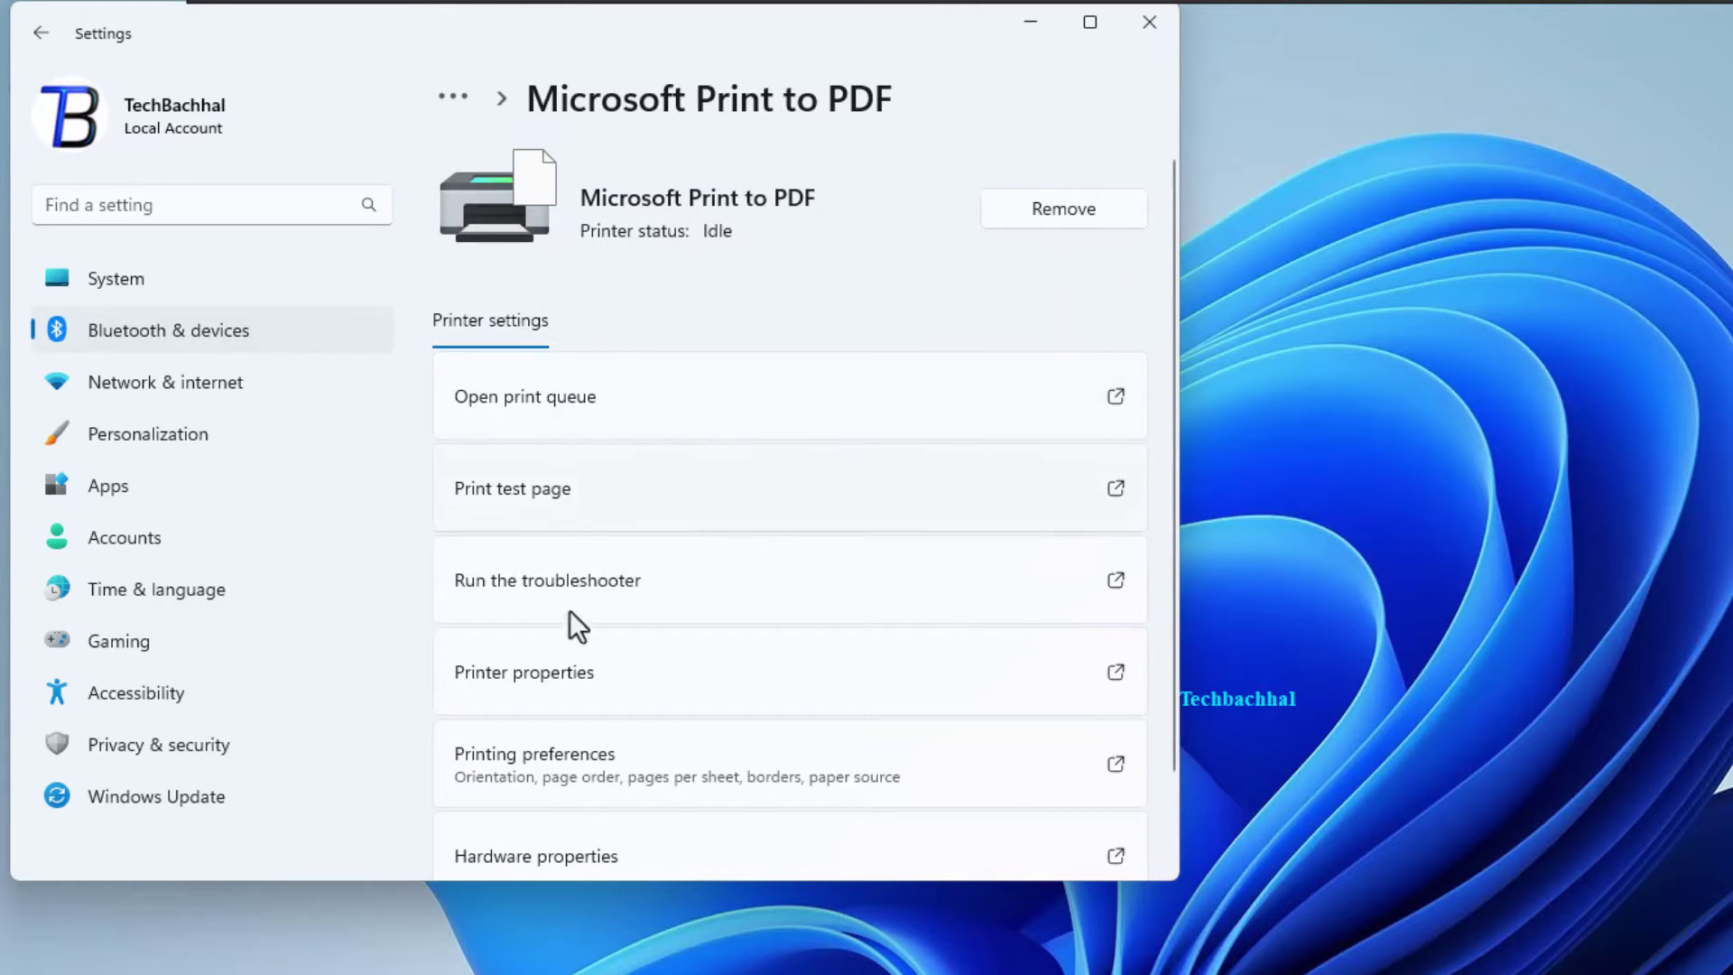
scroll(572, 650, "down", 2)
scroll(577, 735, "up", 2)
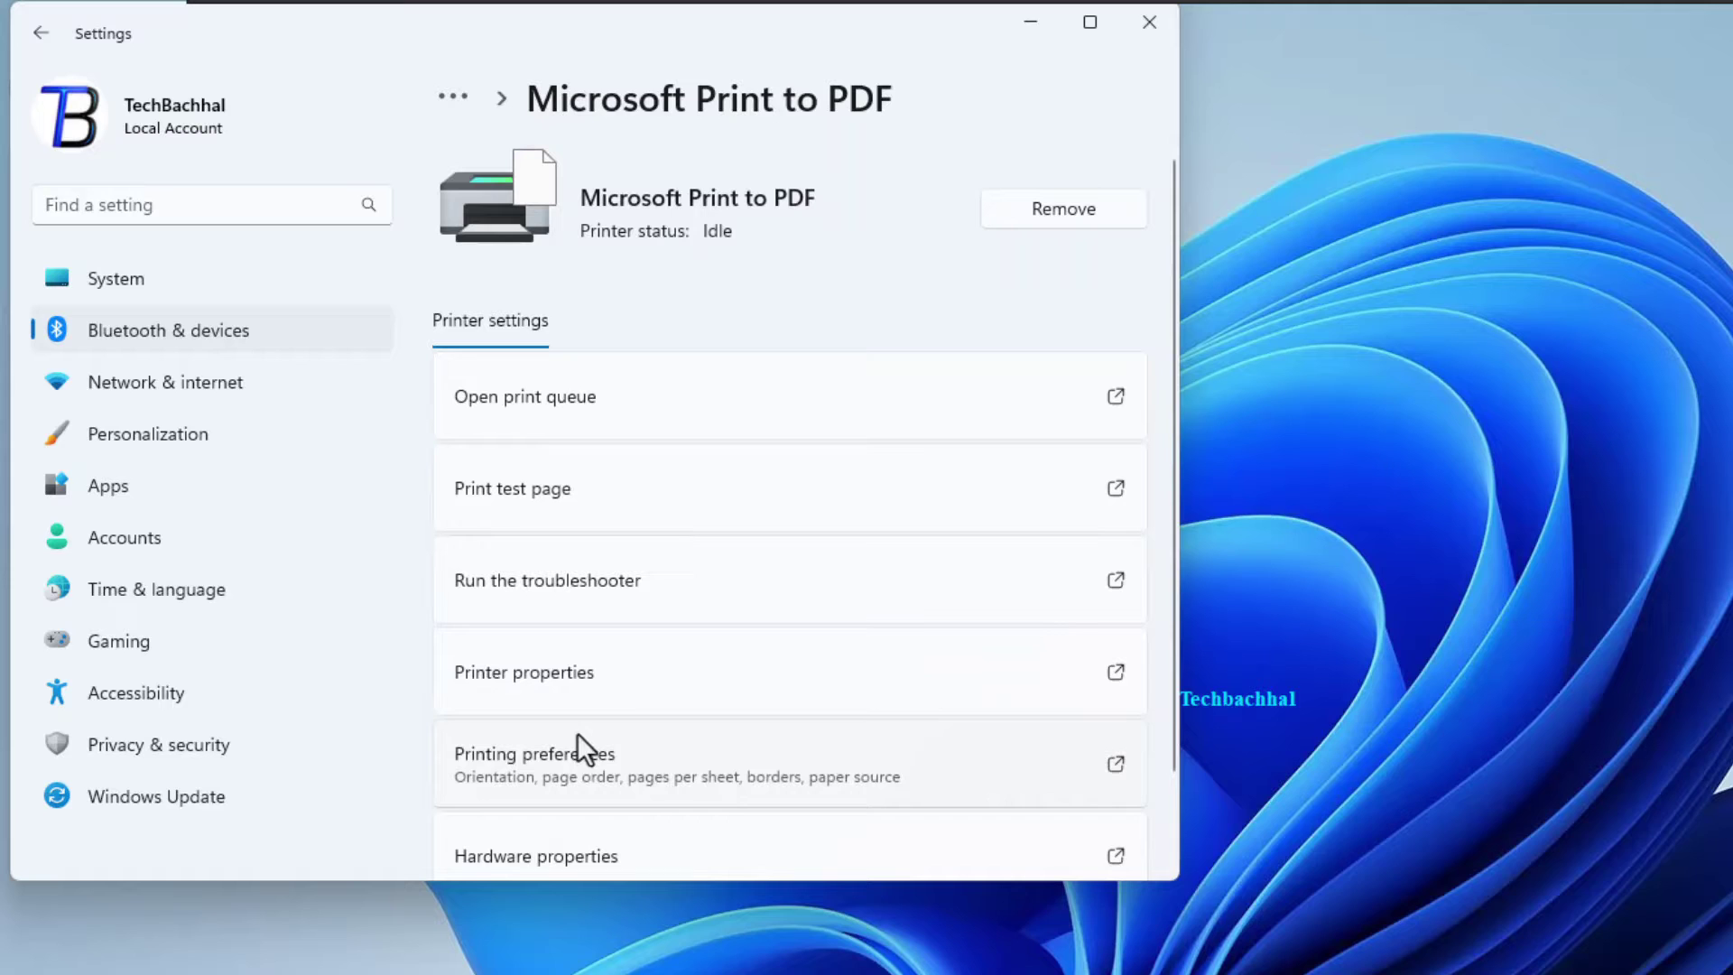
- Review the Microsoft Print to PDF driver on the Printer properties Advanced tab, then close Settings
left_click(555, 666)
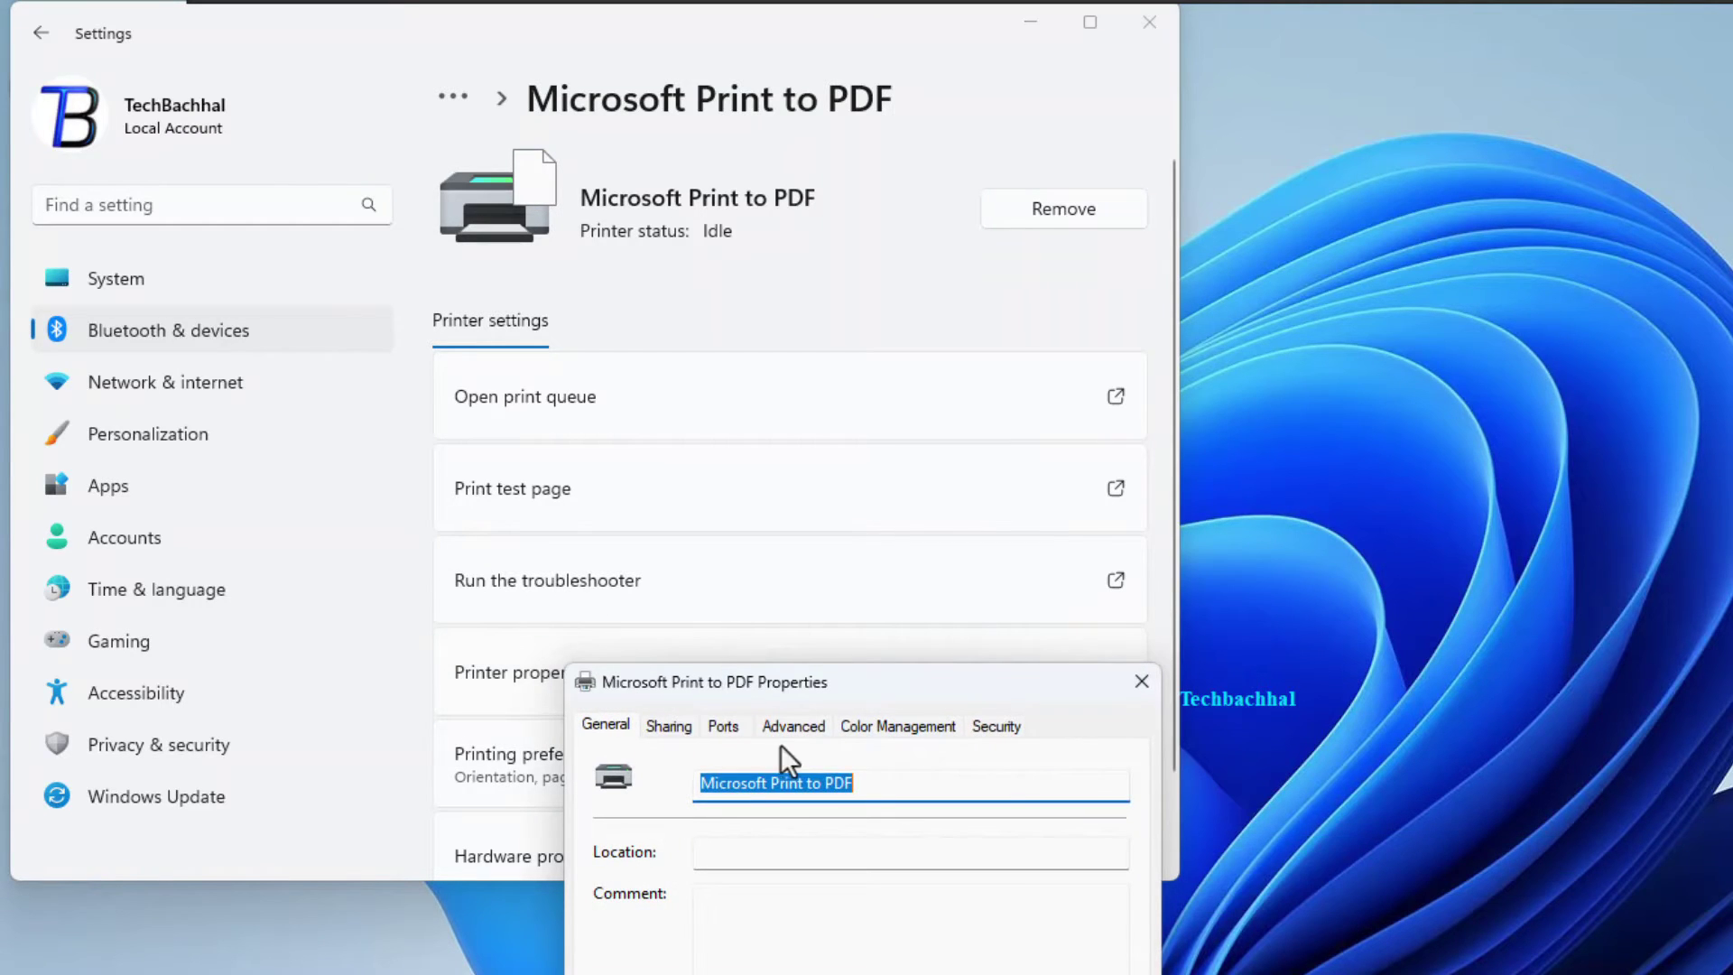
left_click_drag(855, 684, 808, 176)
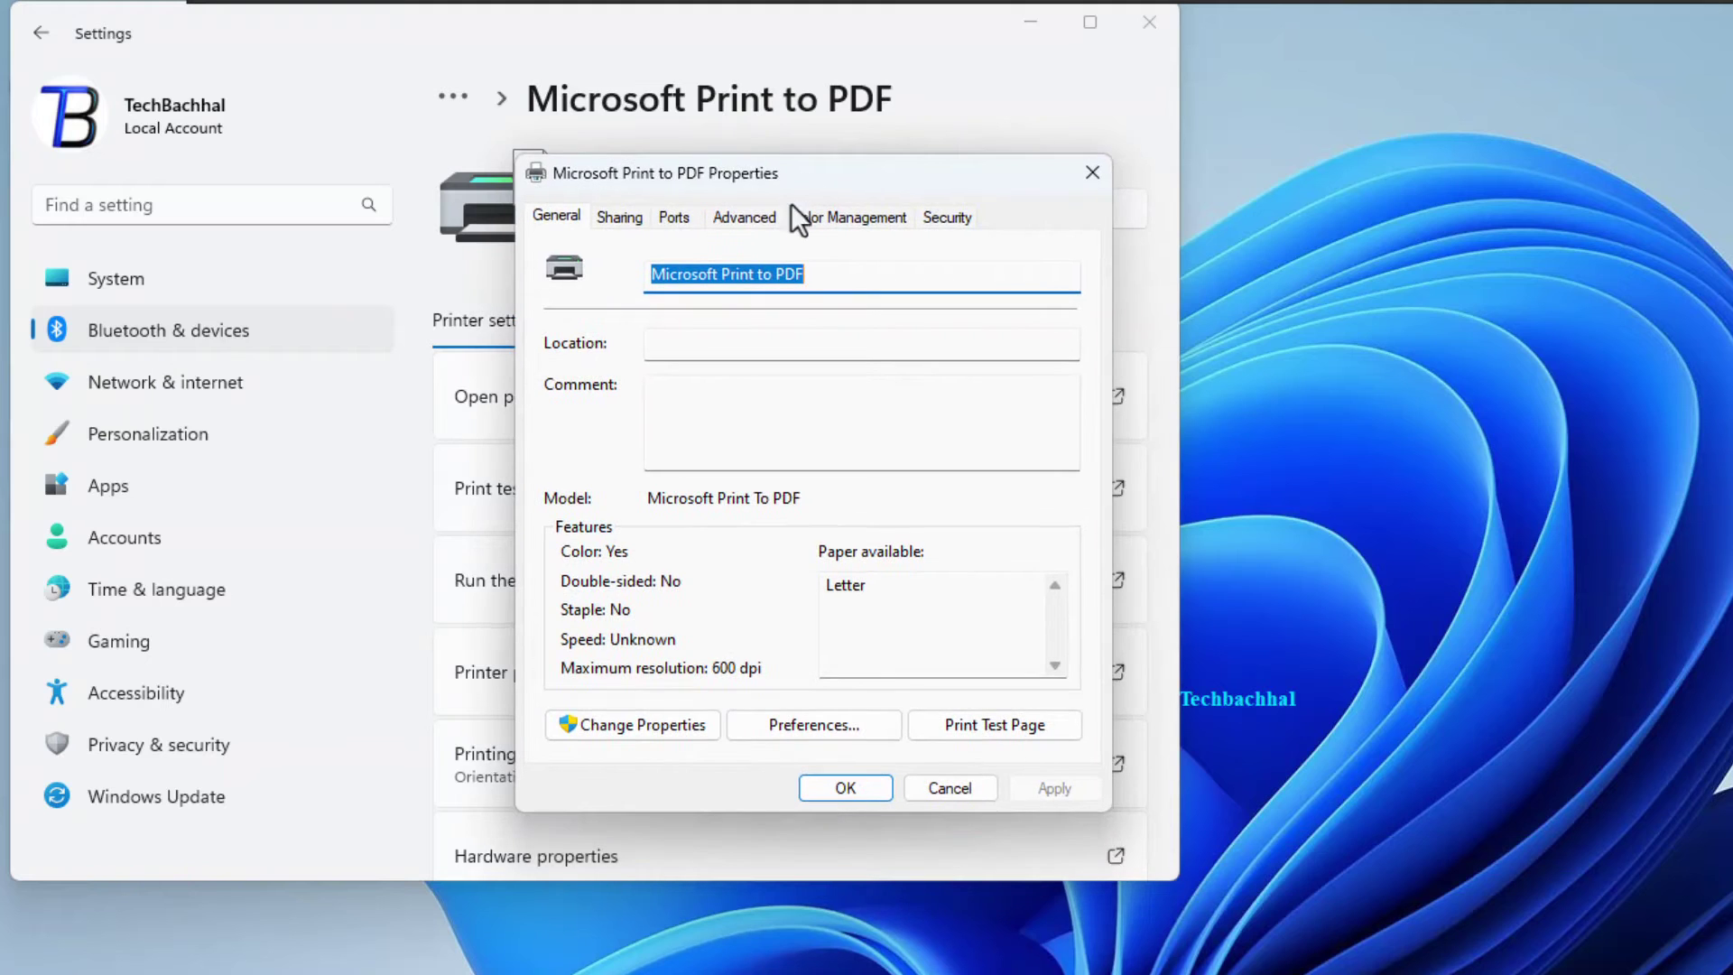
left_click(734, 218)
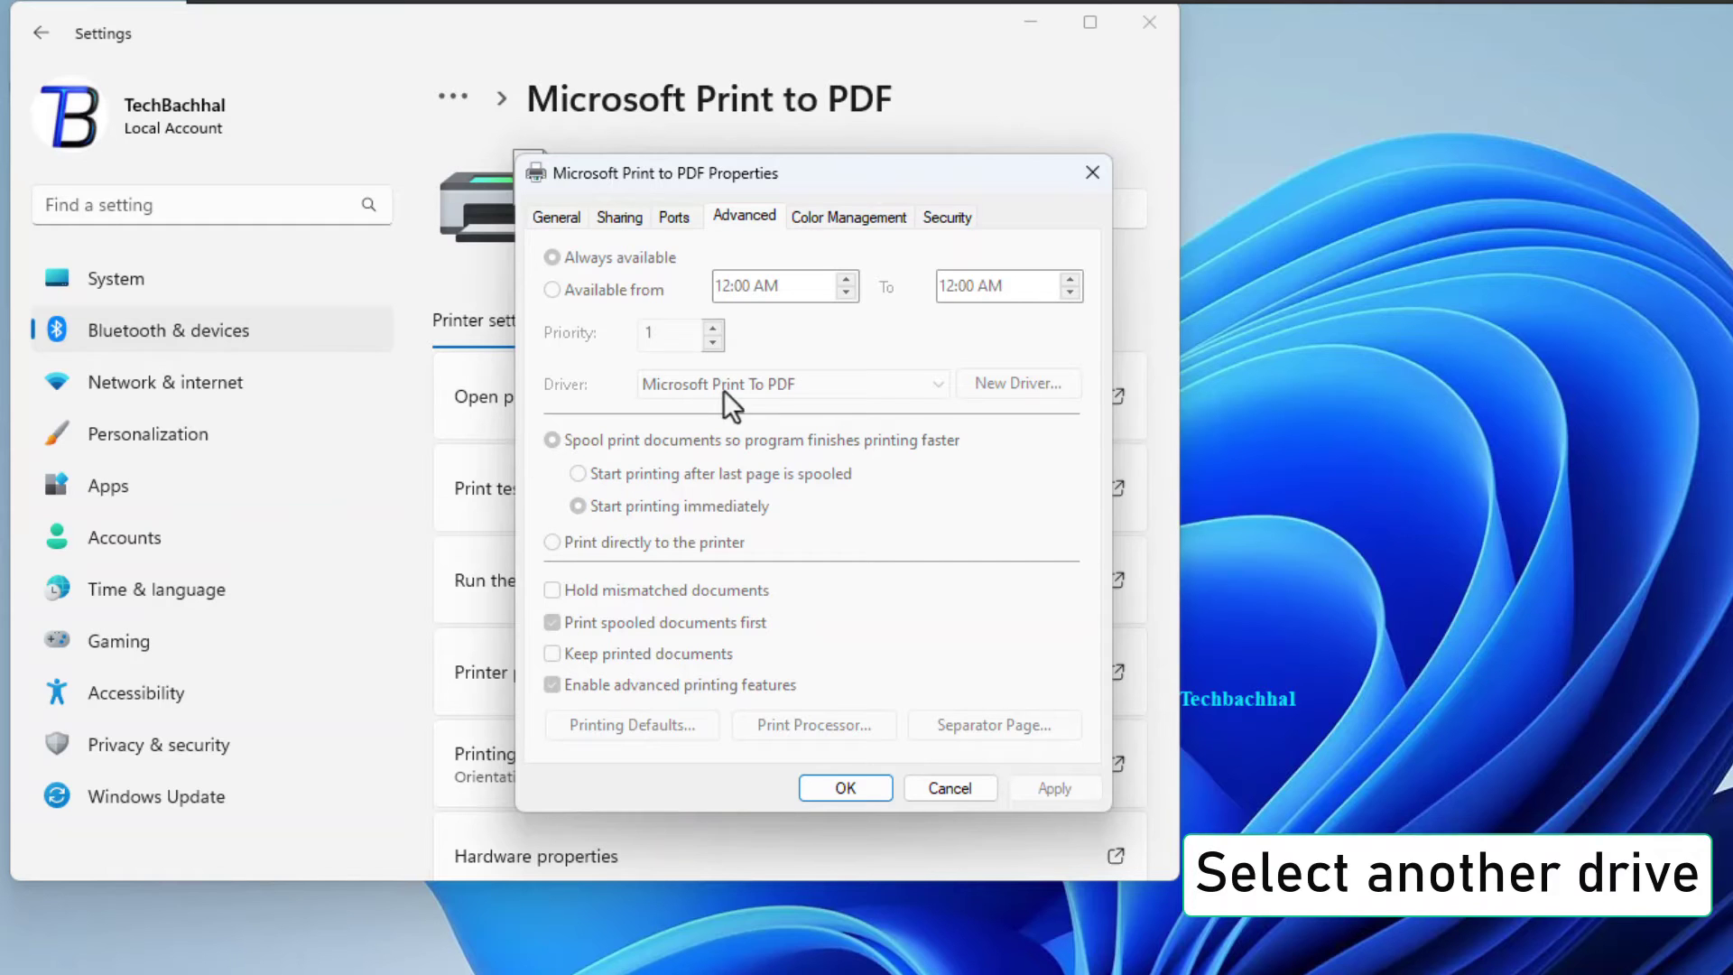
left_click(831, 794)
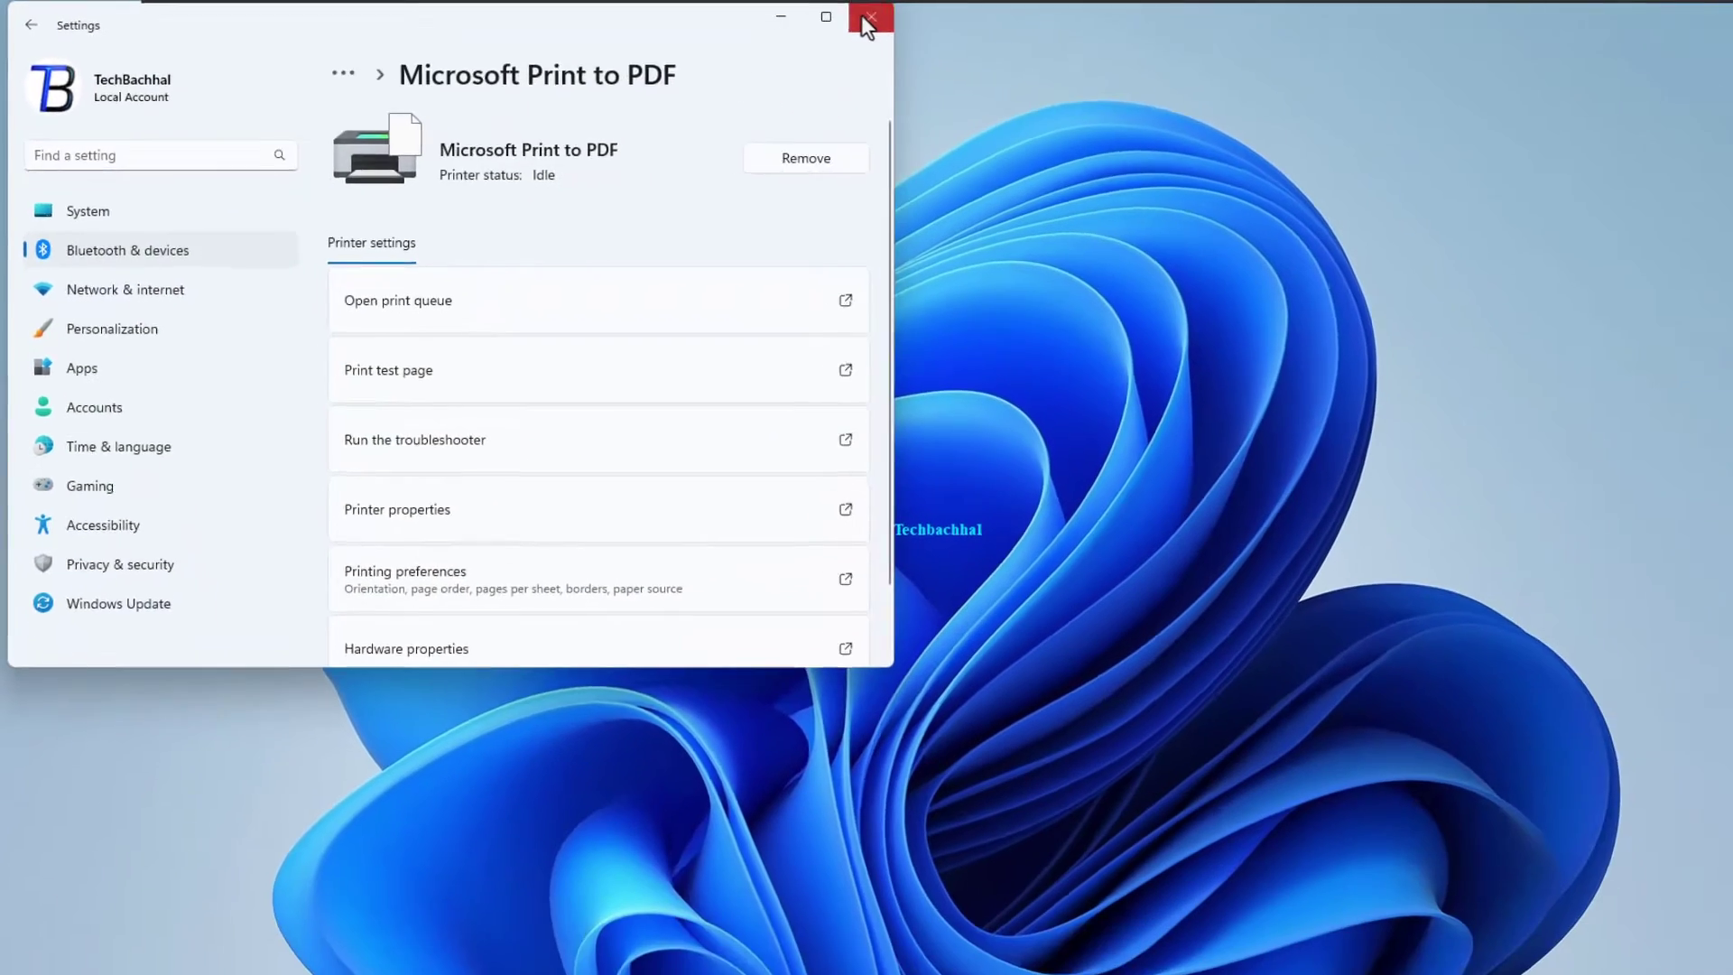
left_click(1148, 22)
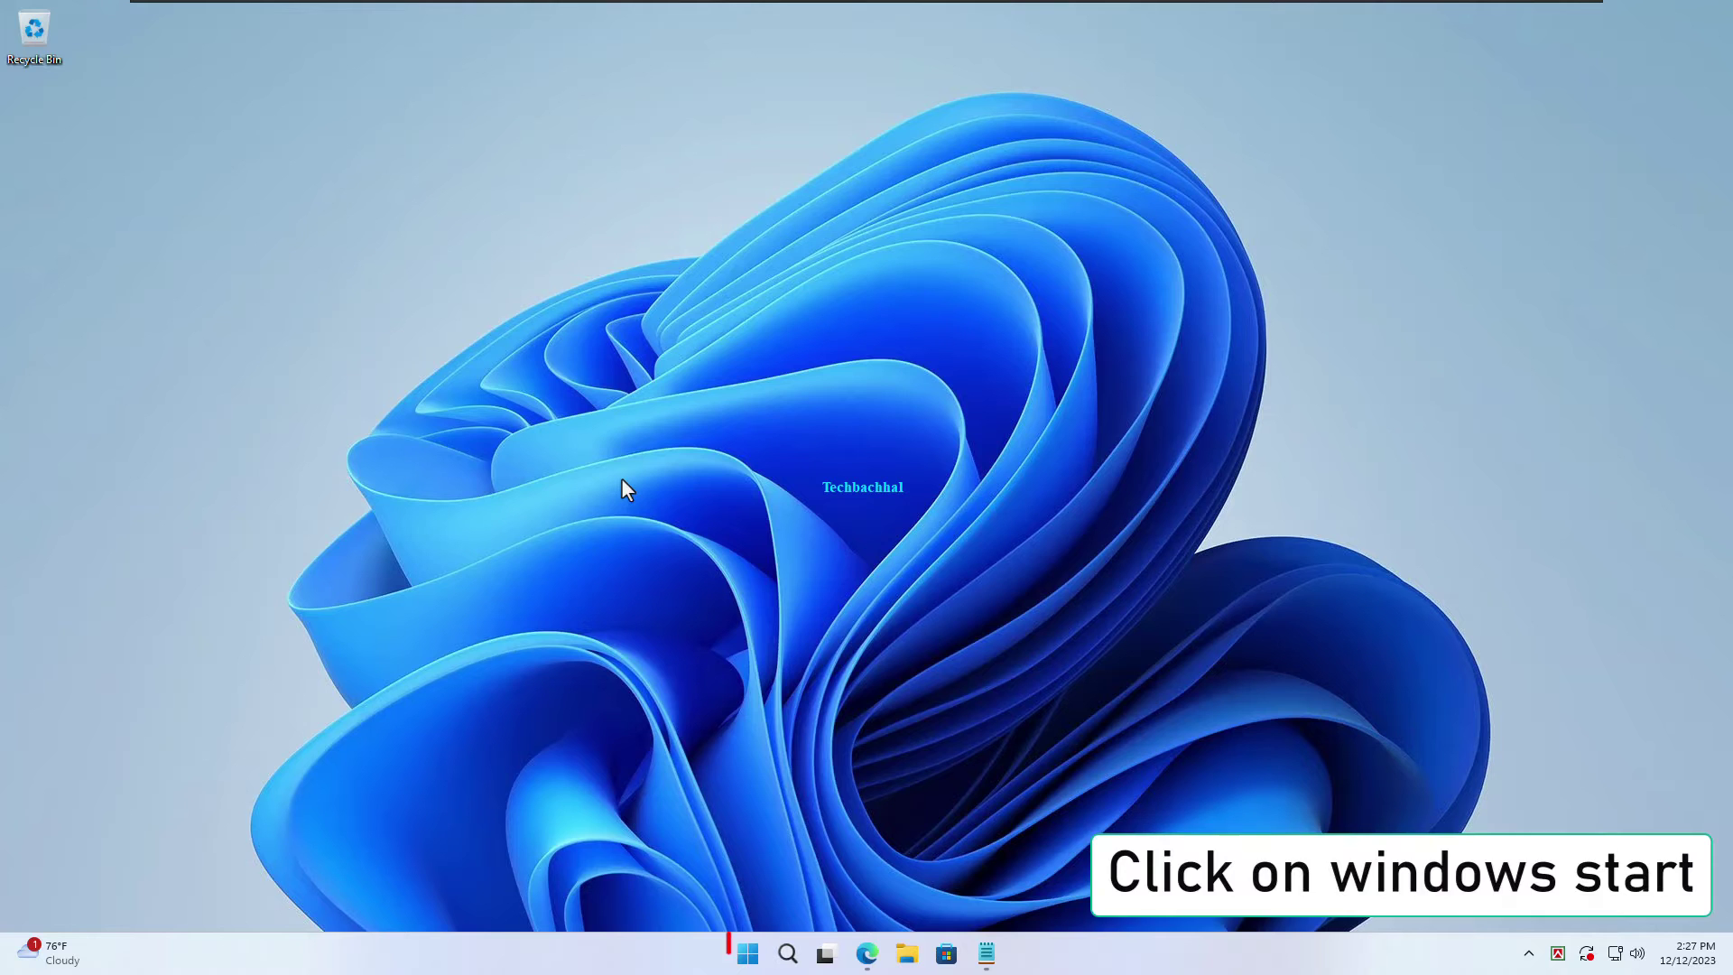
- Open Devices and Printers via More devices and printer settings on the Bluetooth & devices > Devices page
right_click(735, 961)
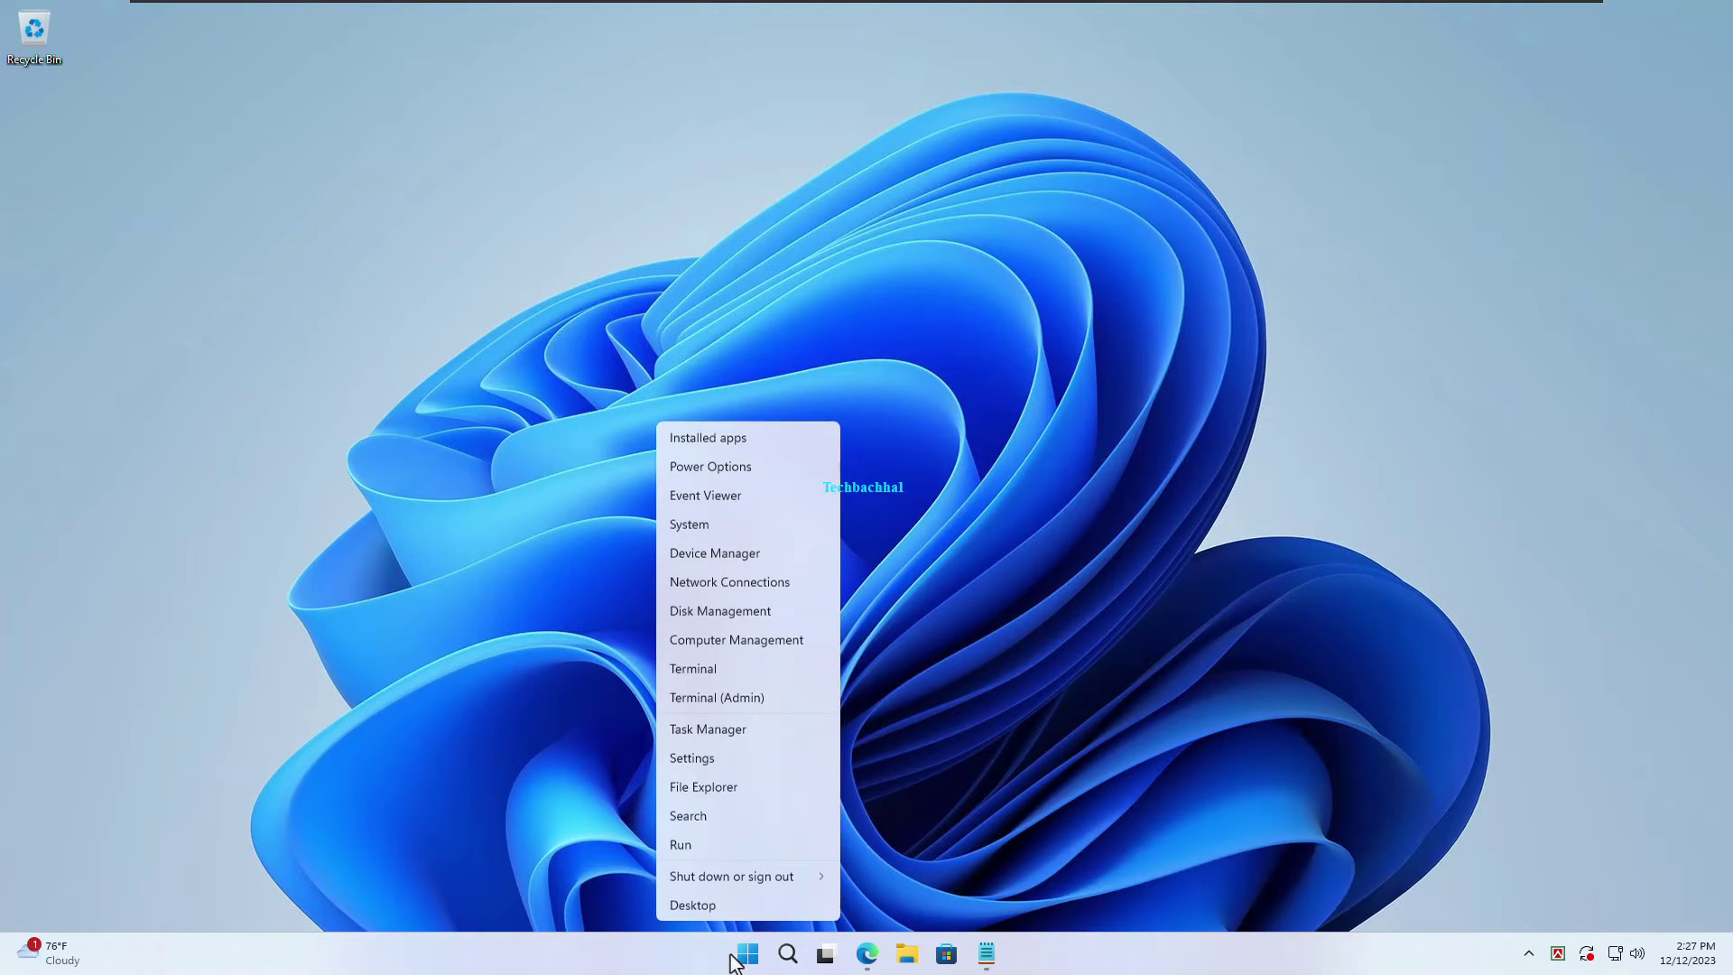
left_click(689, 756)
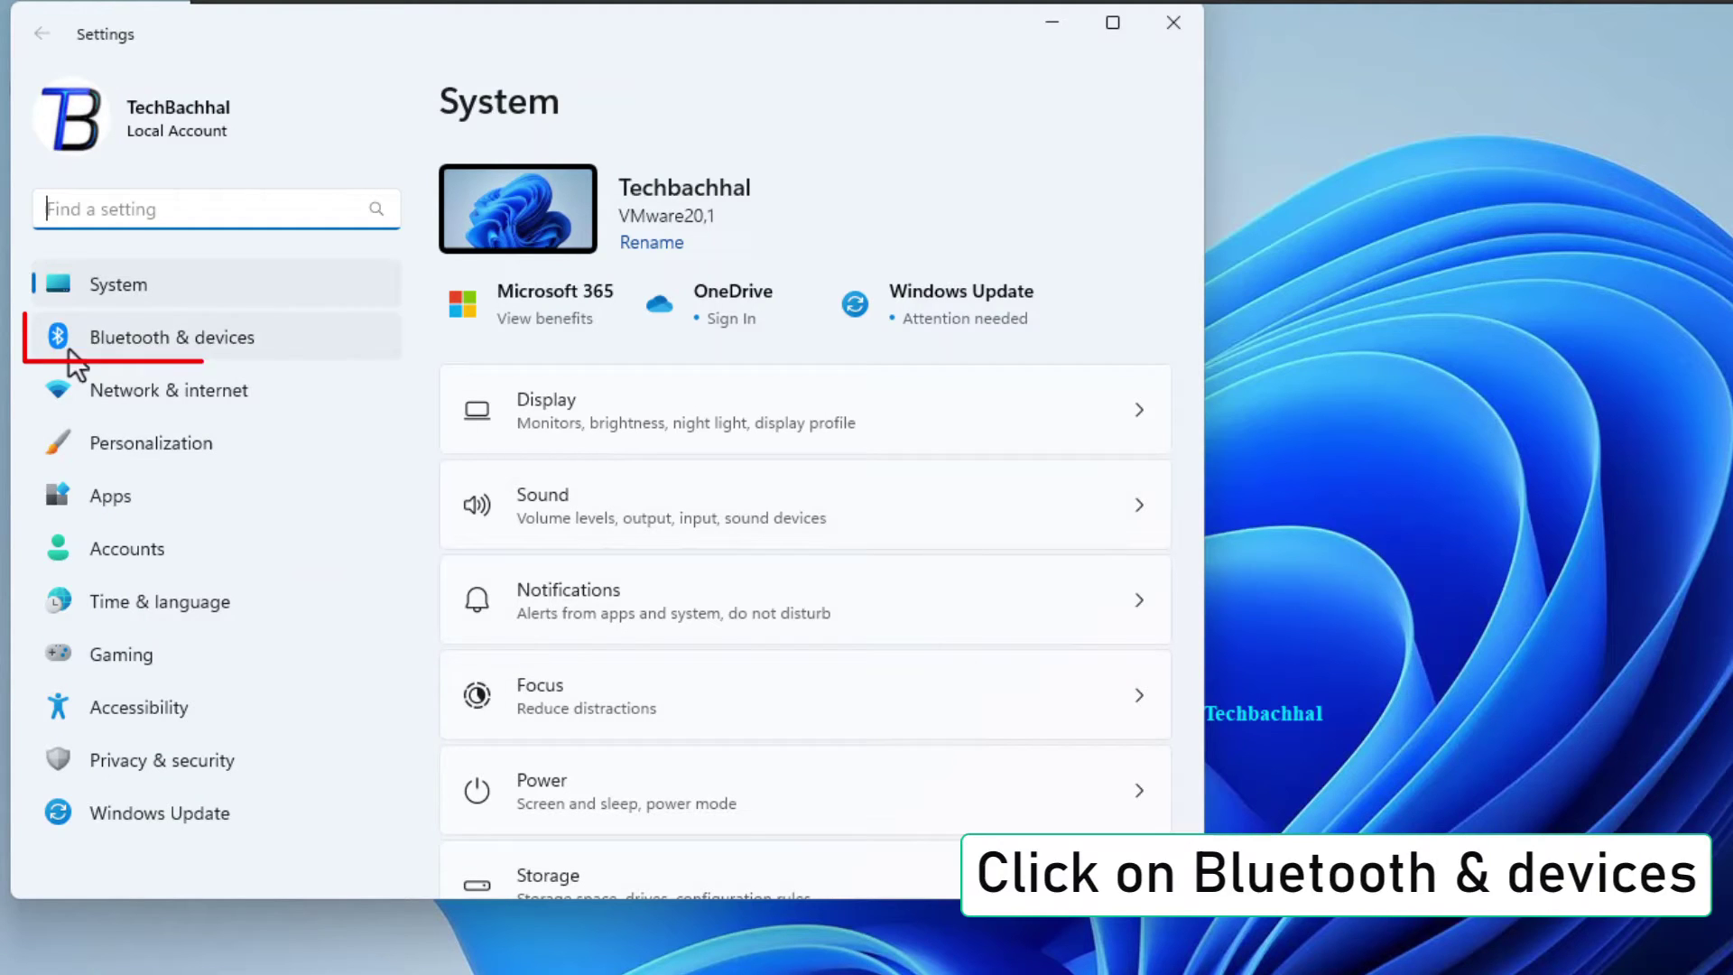
left_click(137, 330)
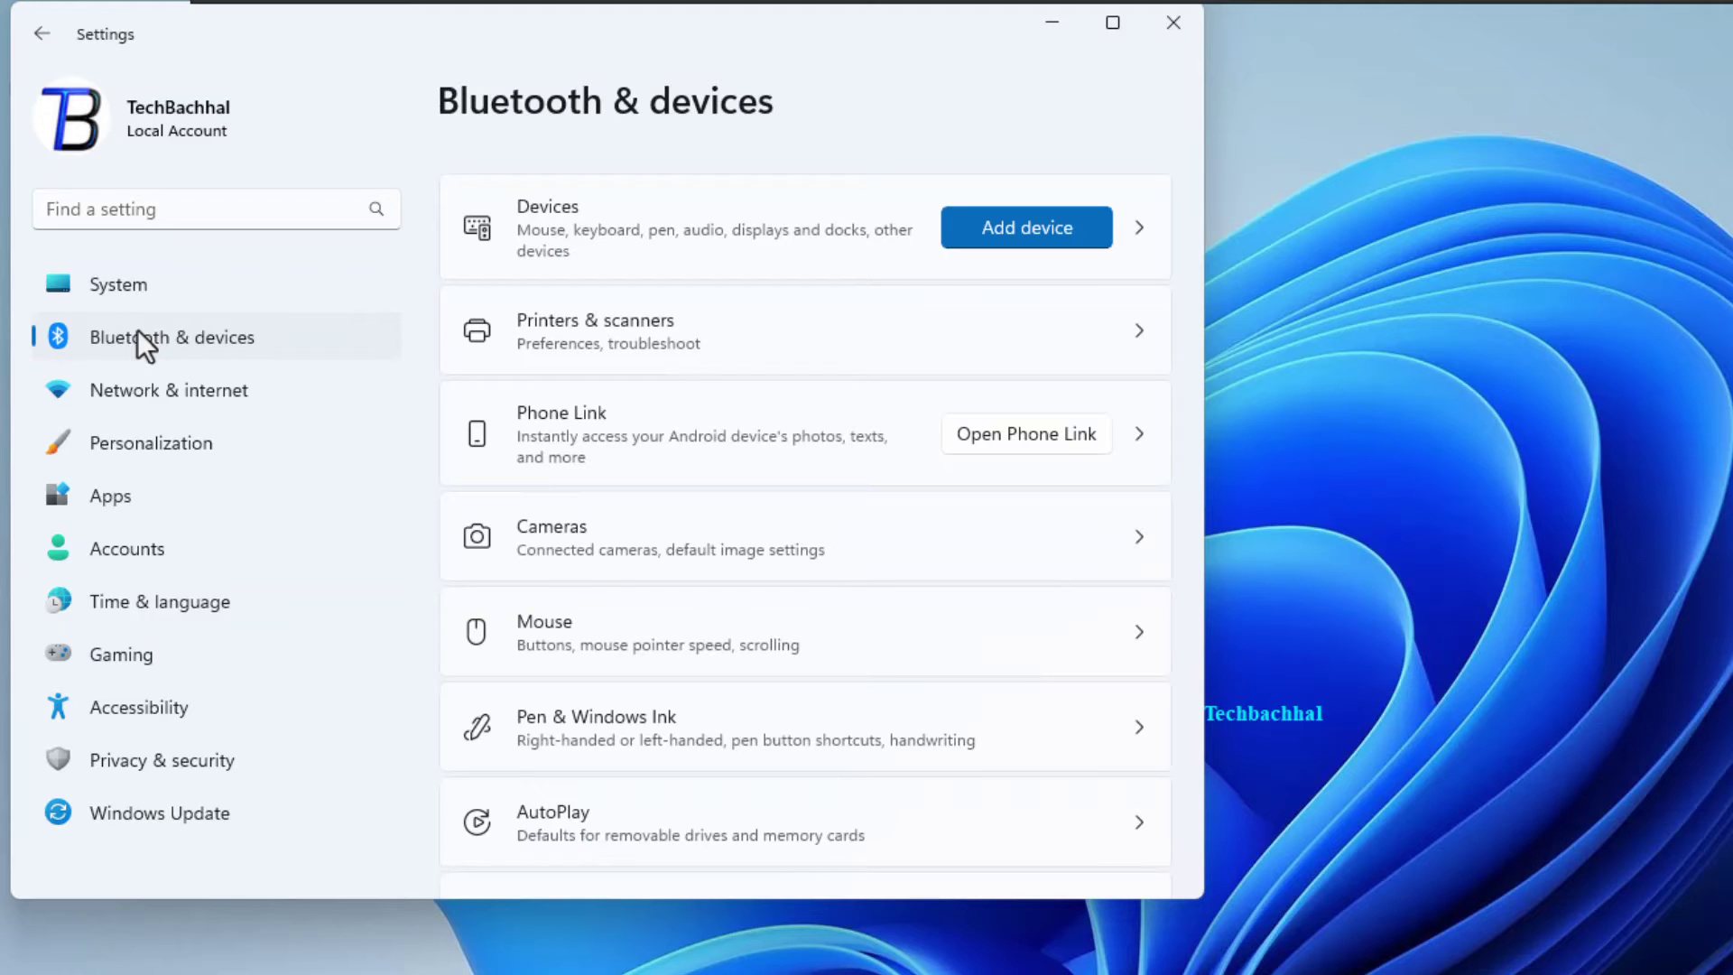
left_click(688, 204)
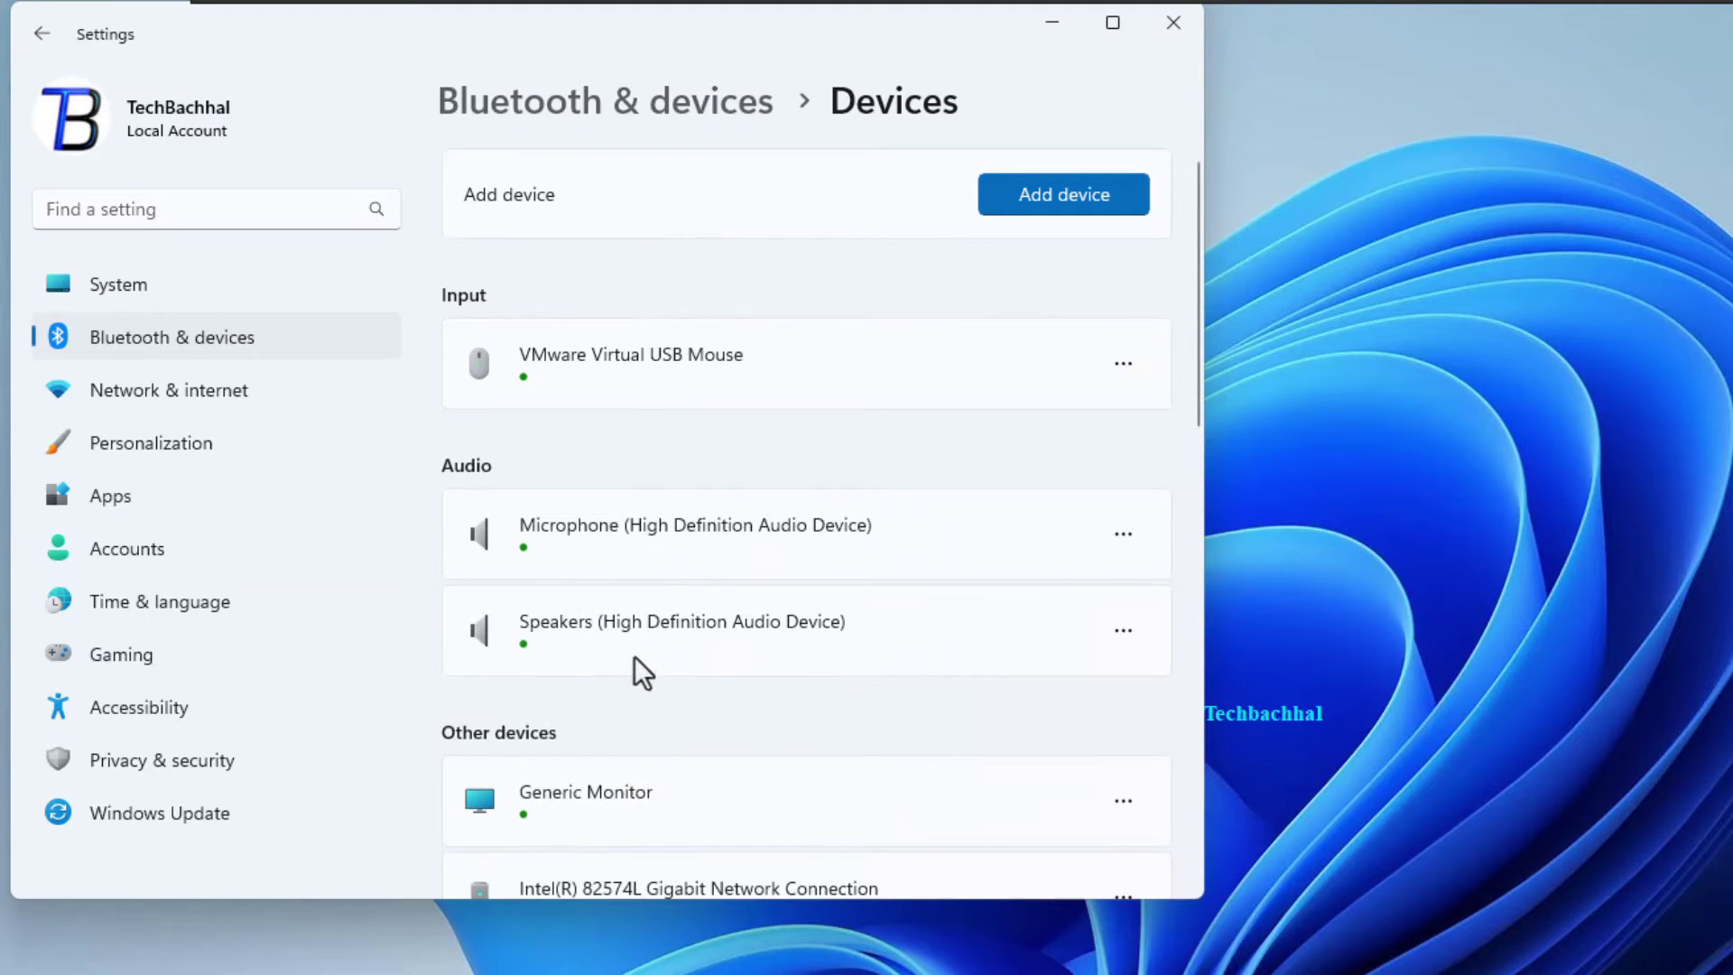
scroll(634, 662, "down", 7)
scroll(626, 673, "down", 6)
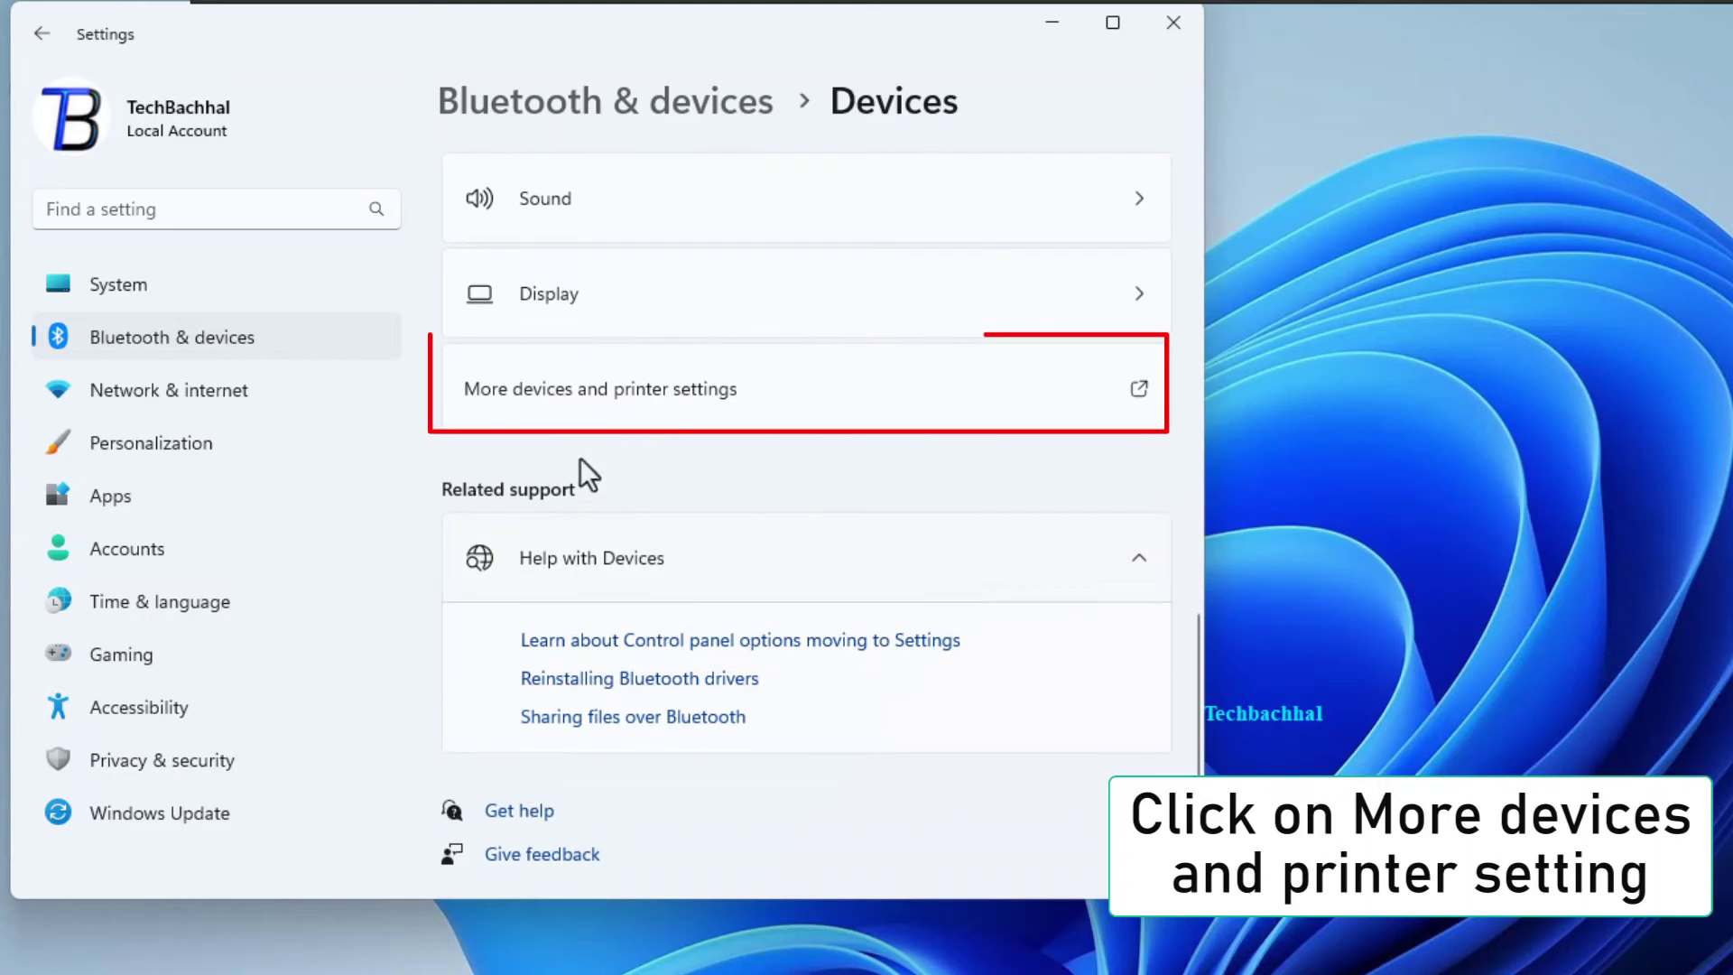
left_click(604, 391)
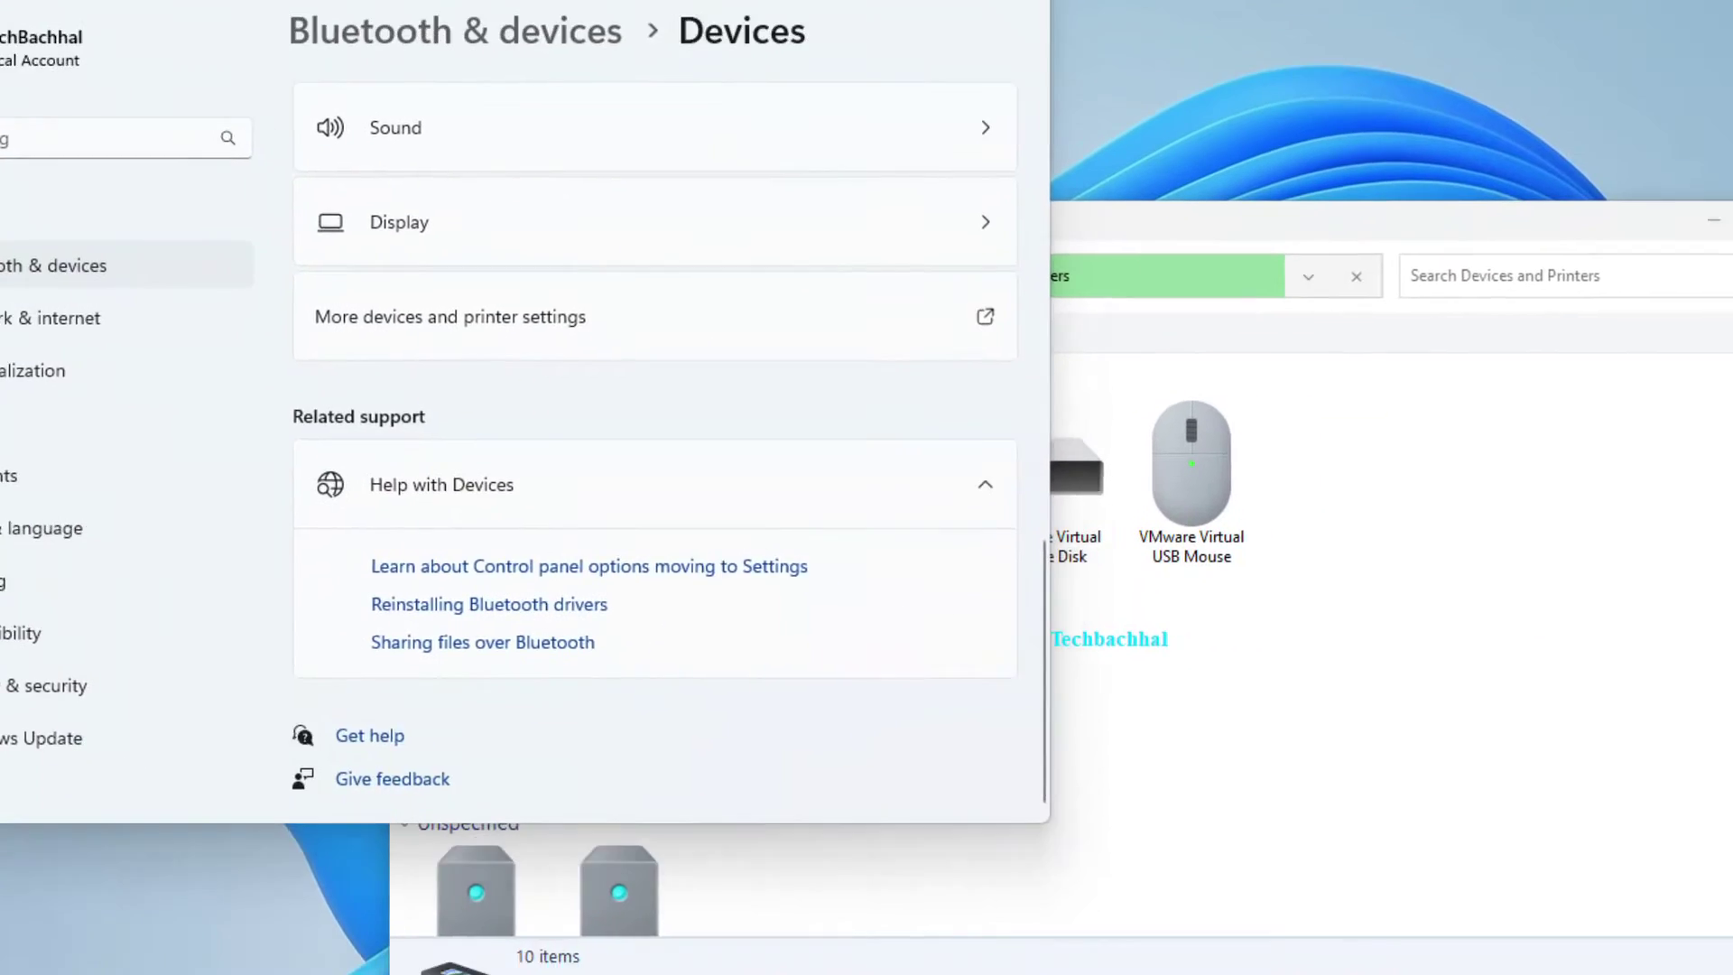
- Close Settings and open Printing preferences for Microsoft Print to PDF in Devices and Printers
left_click(1173, 22)
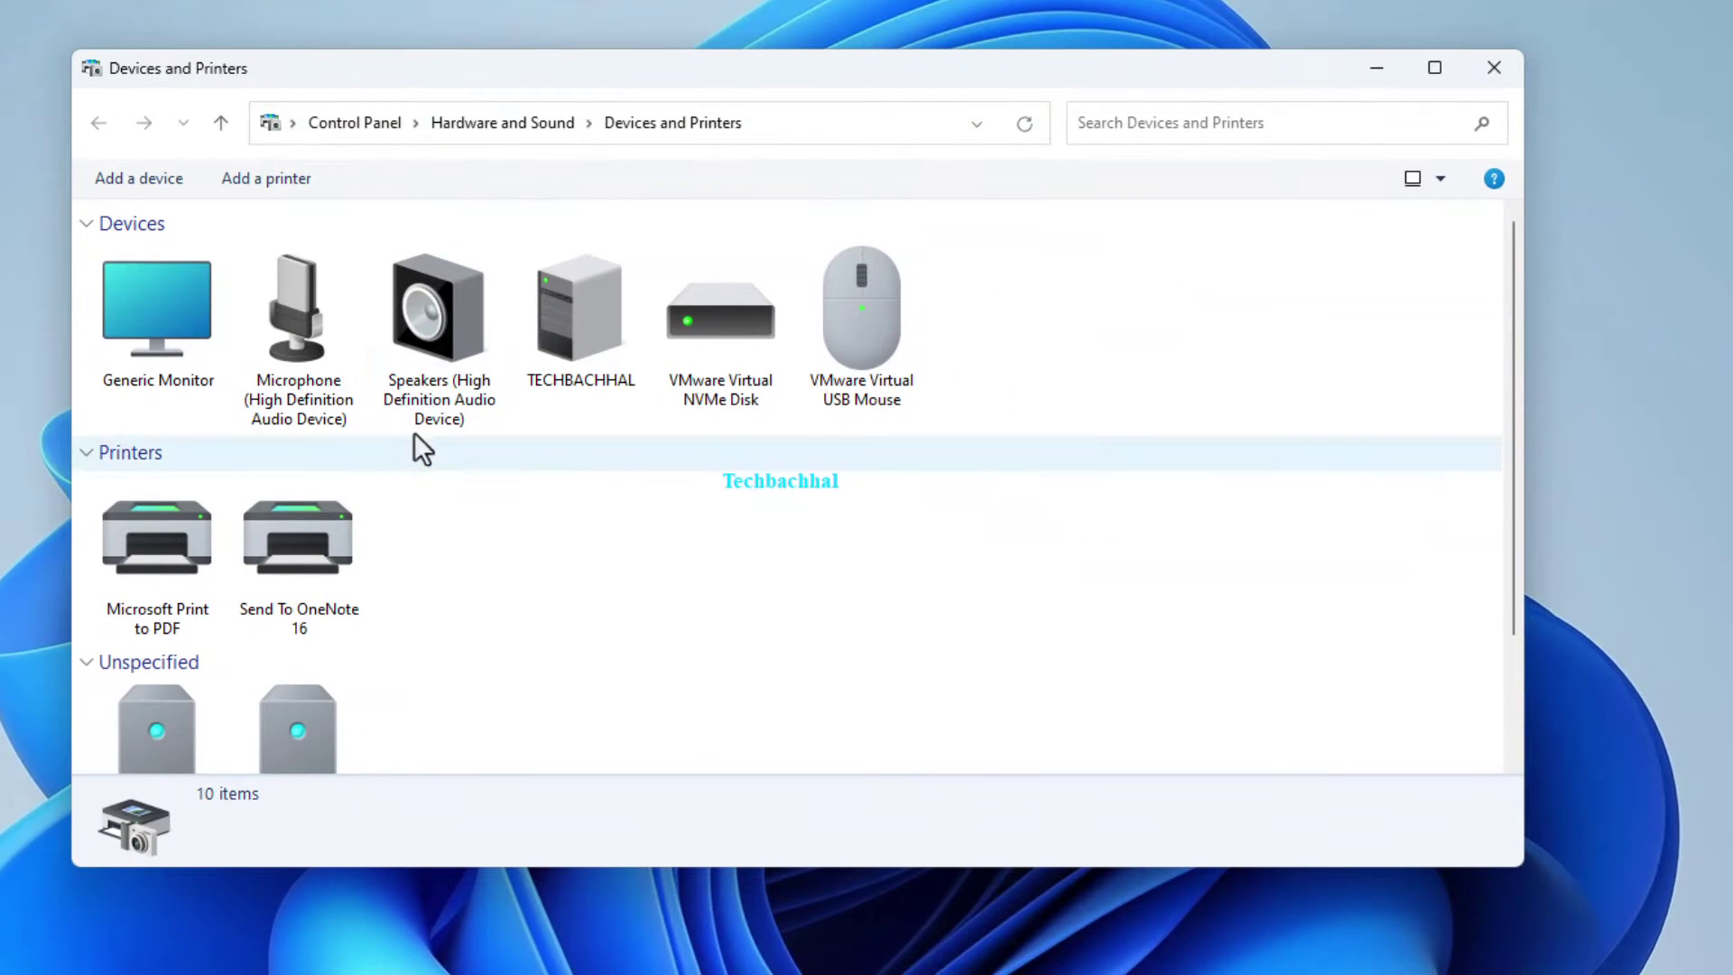
left_click(144, 545)
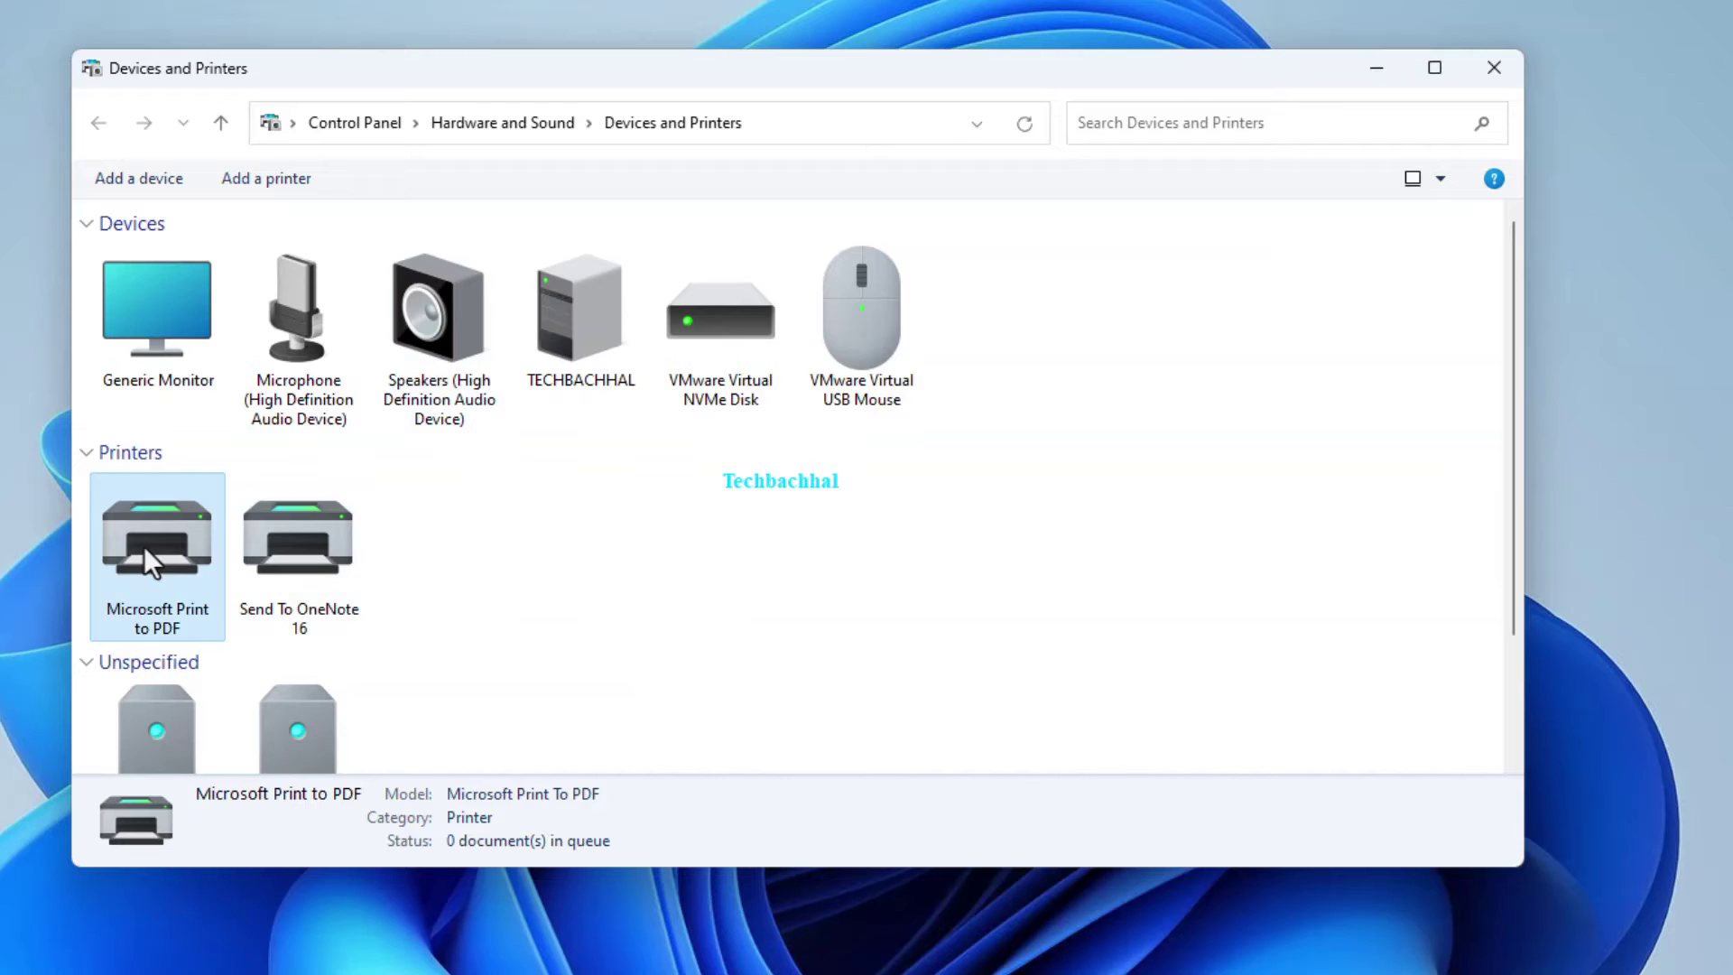
right_click(144, 545)
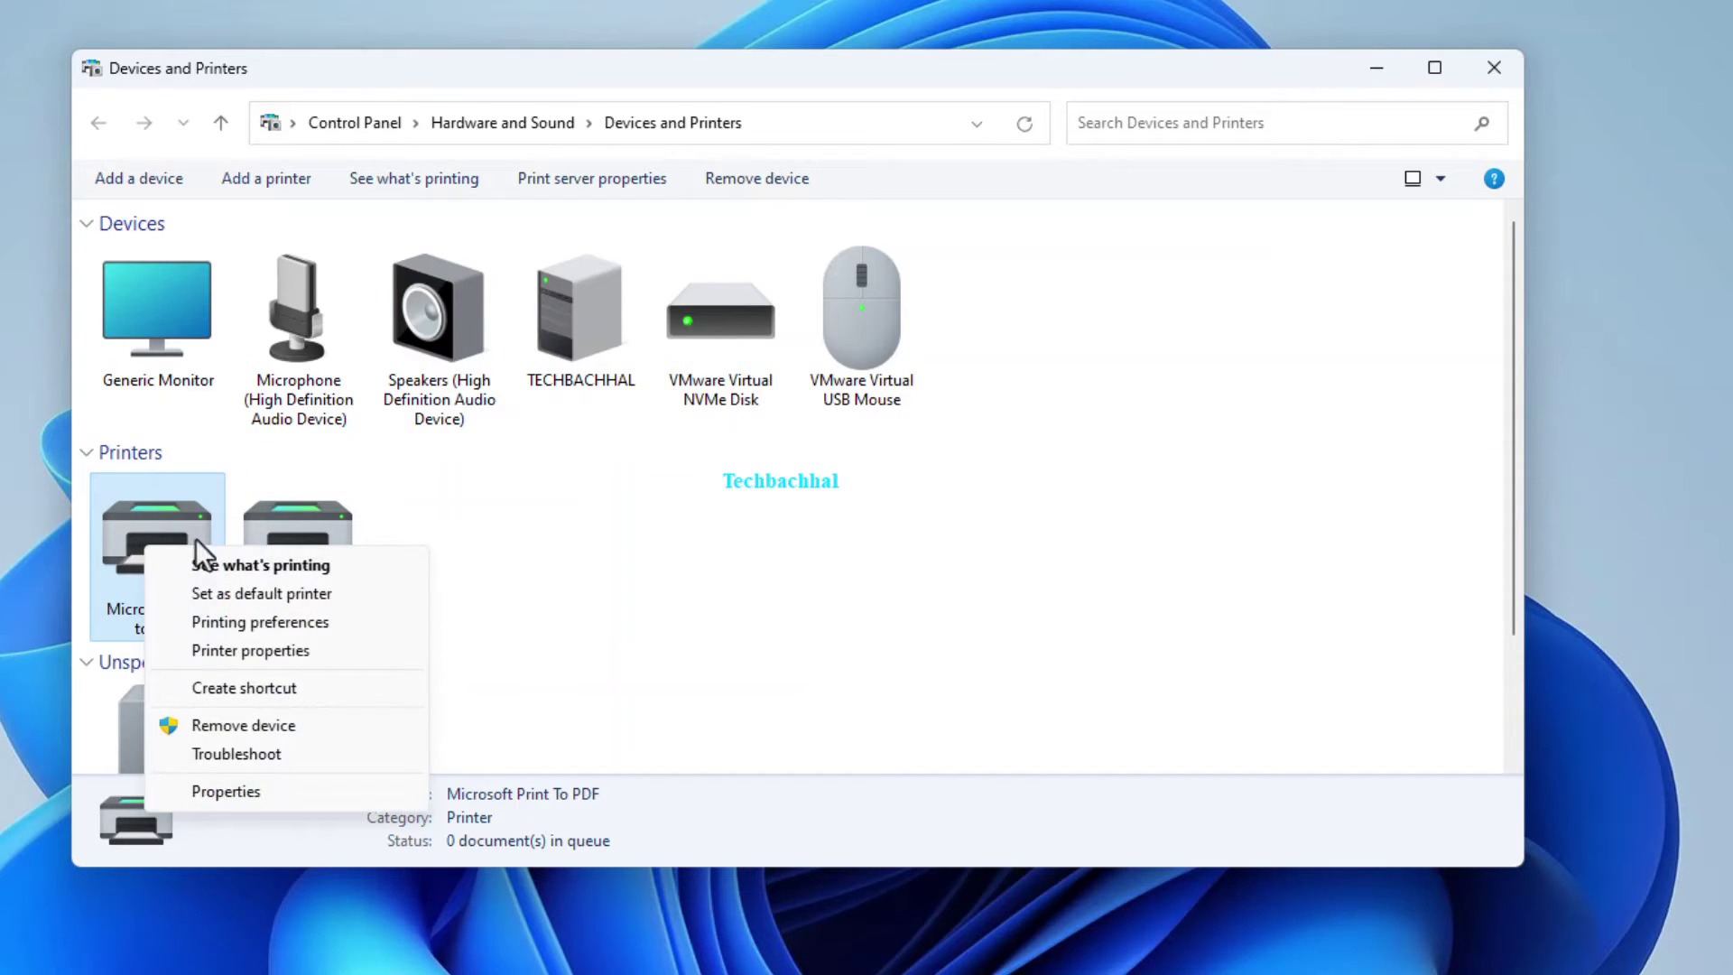
left_click(219, 621)
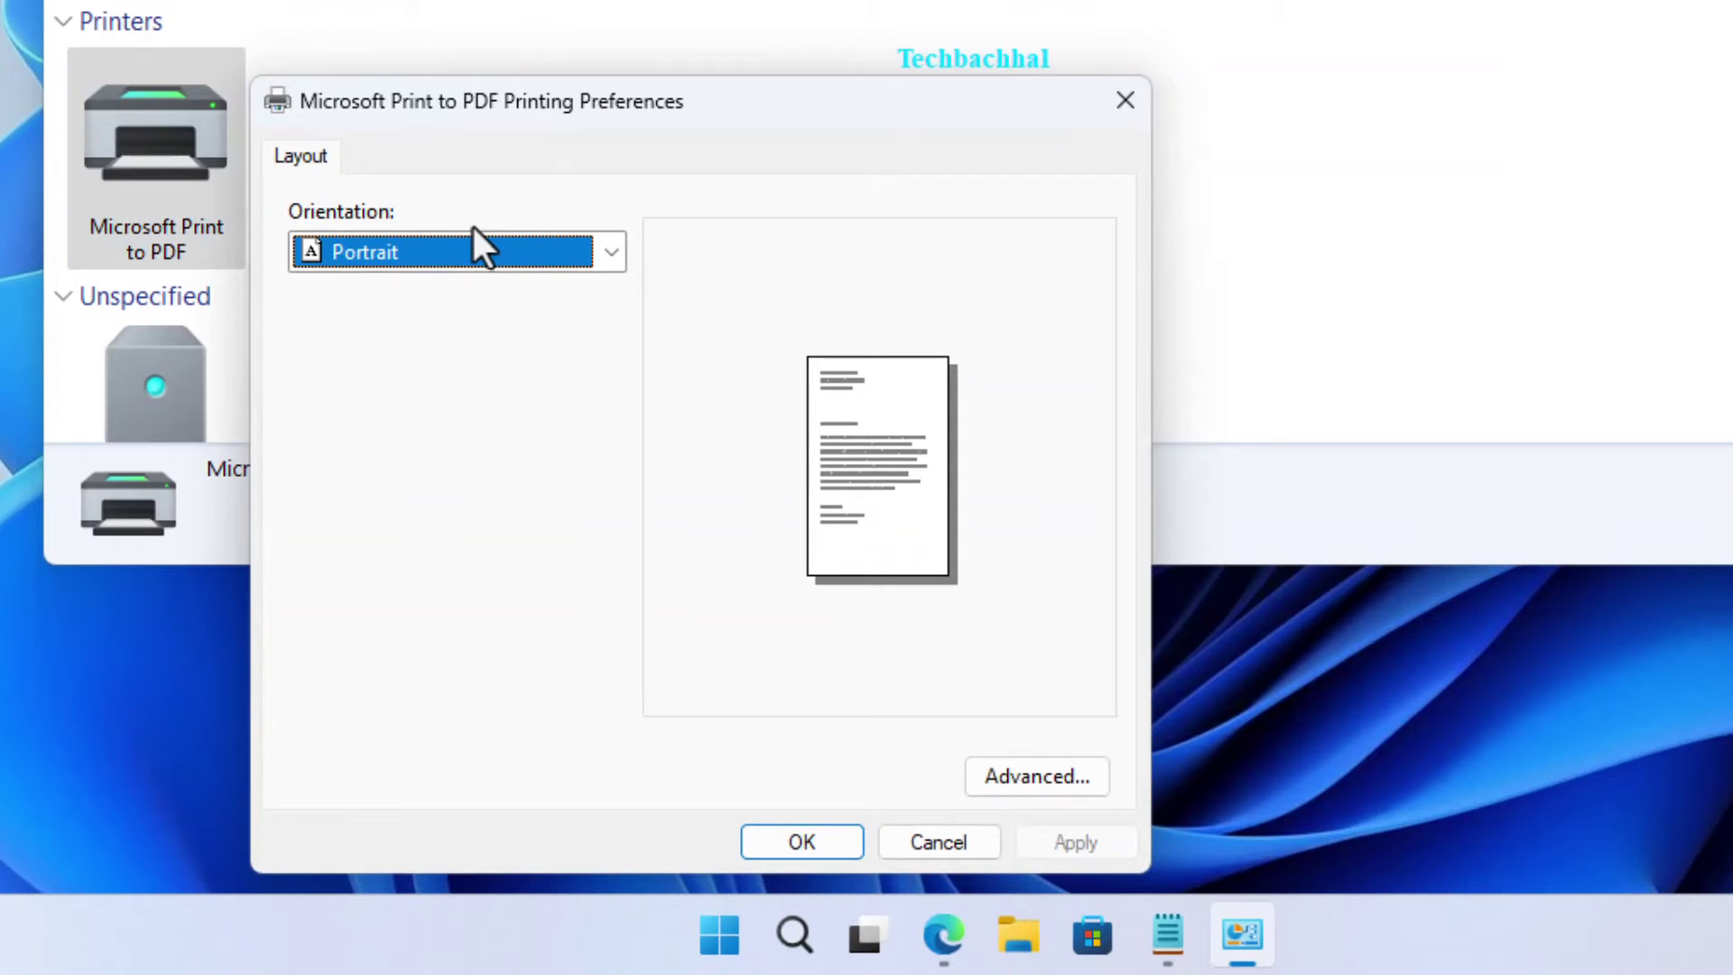
- Set Microsoft Print to PDF's orientation to Portrait and confirm with OK
left_click(479, 252)
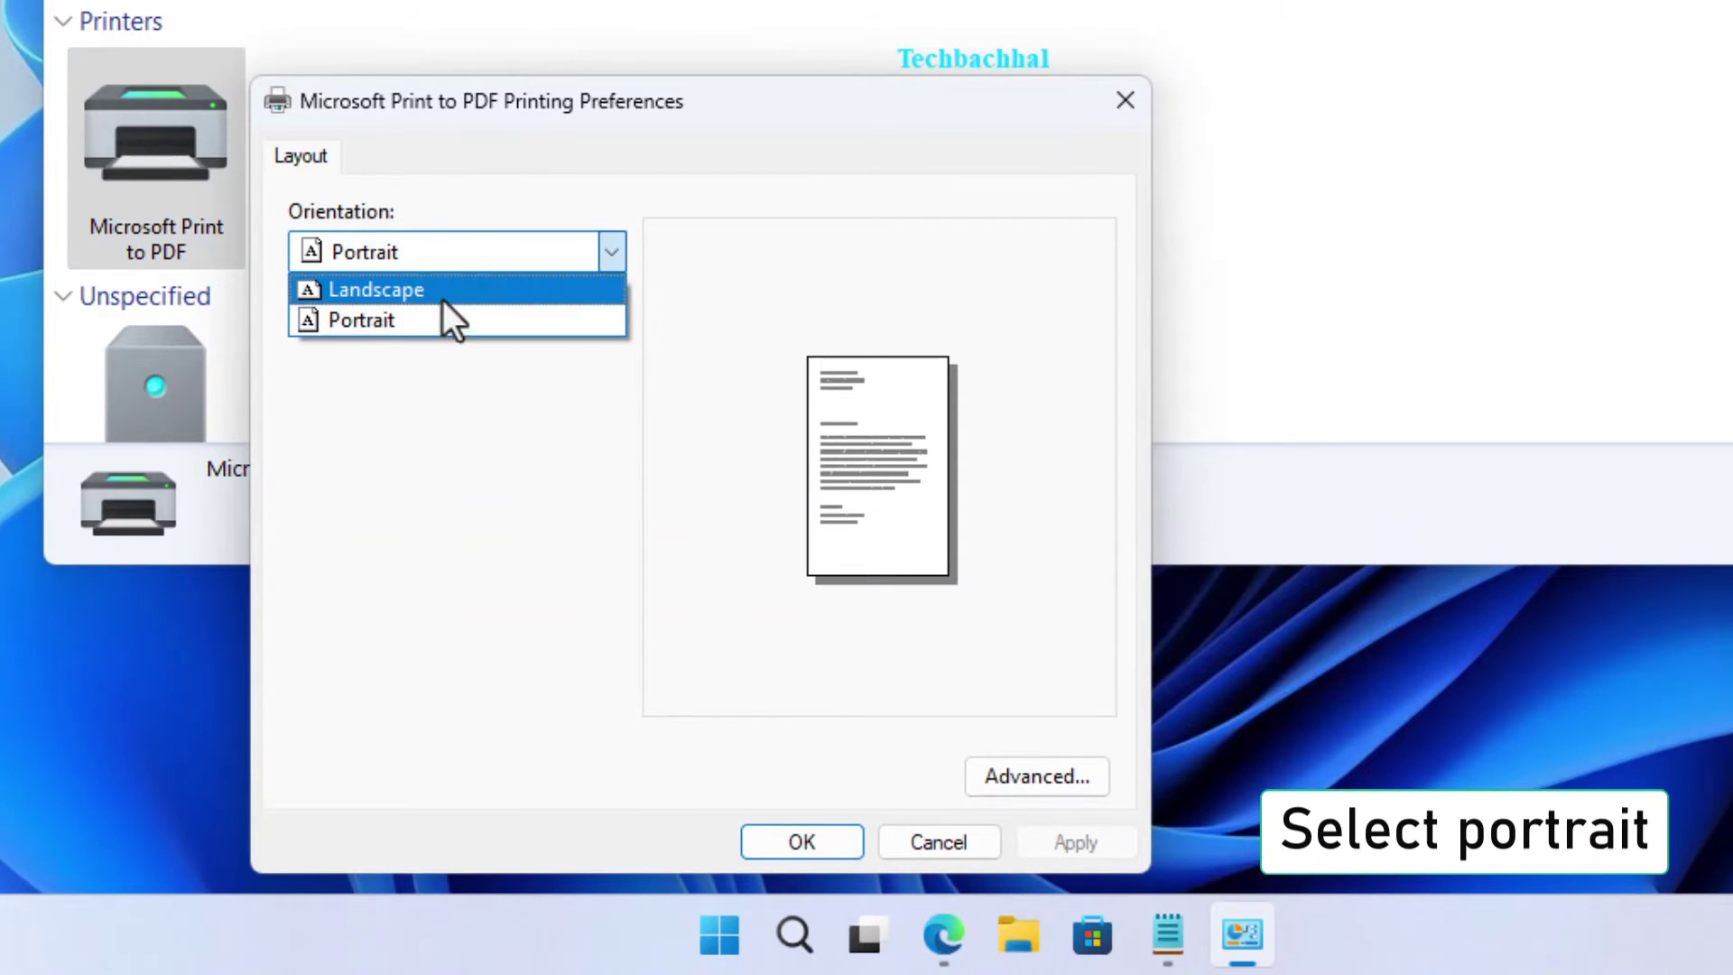
left_click(432, 320)
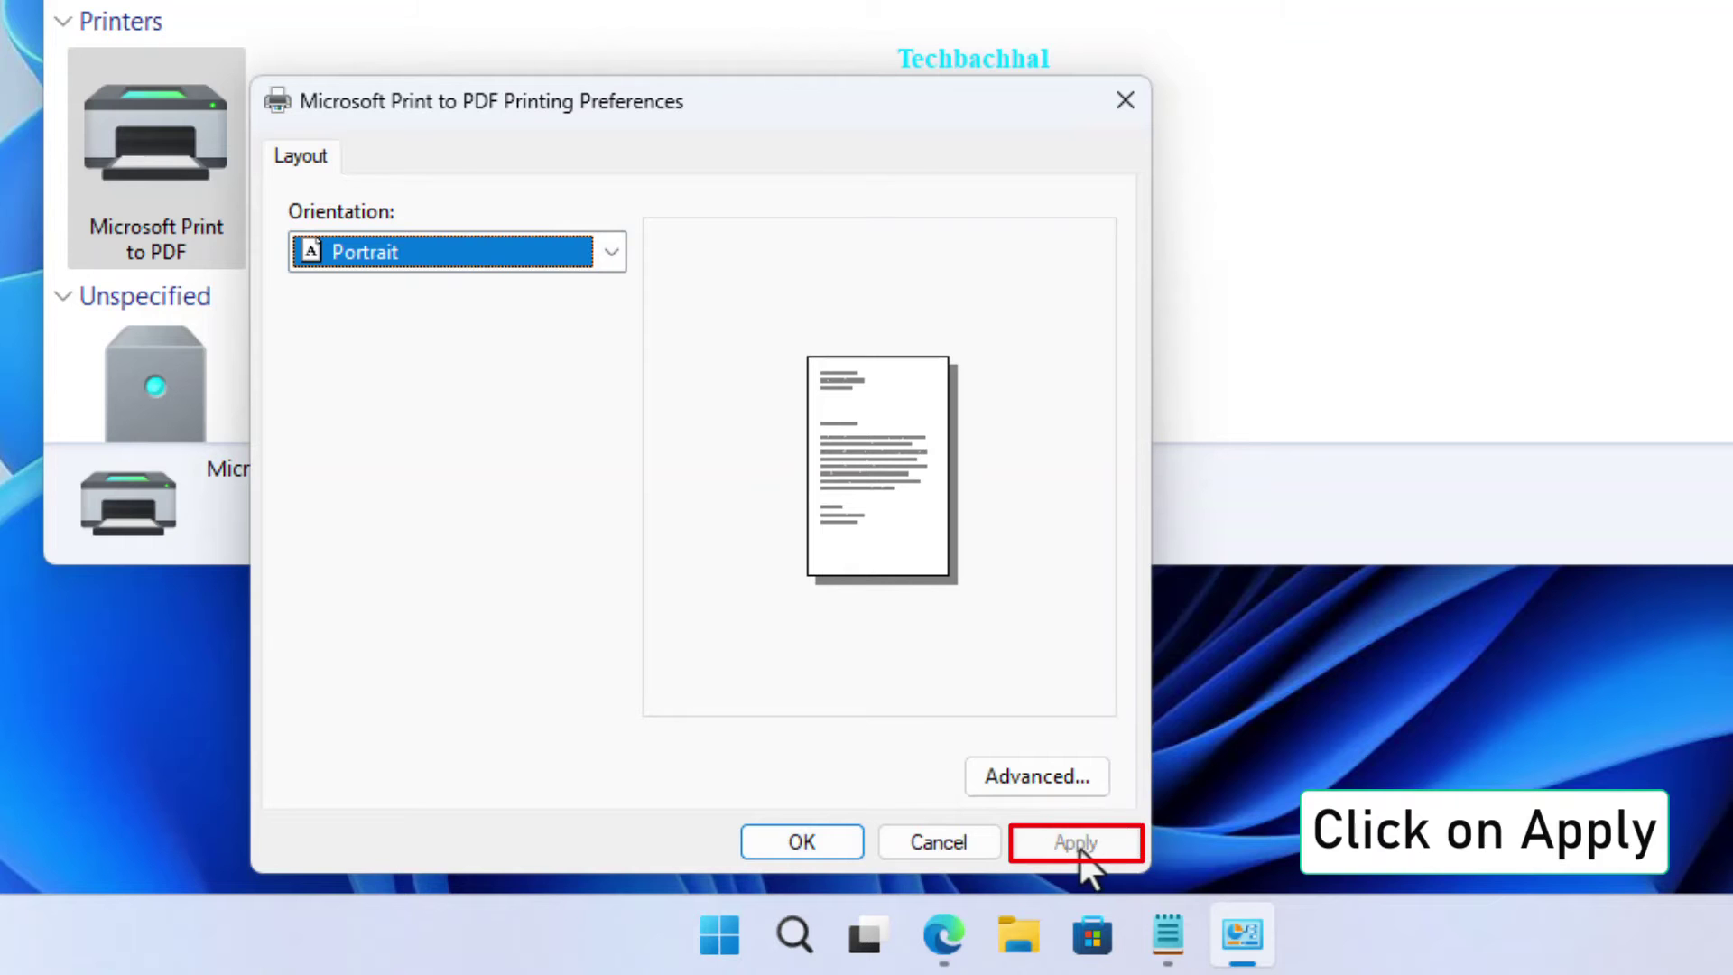
left_click(810, 839)
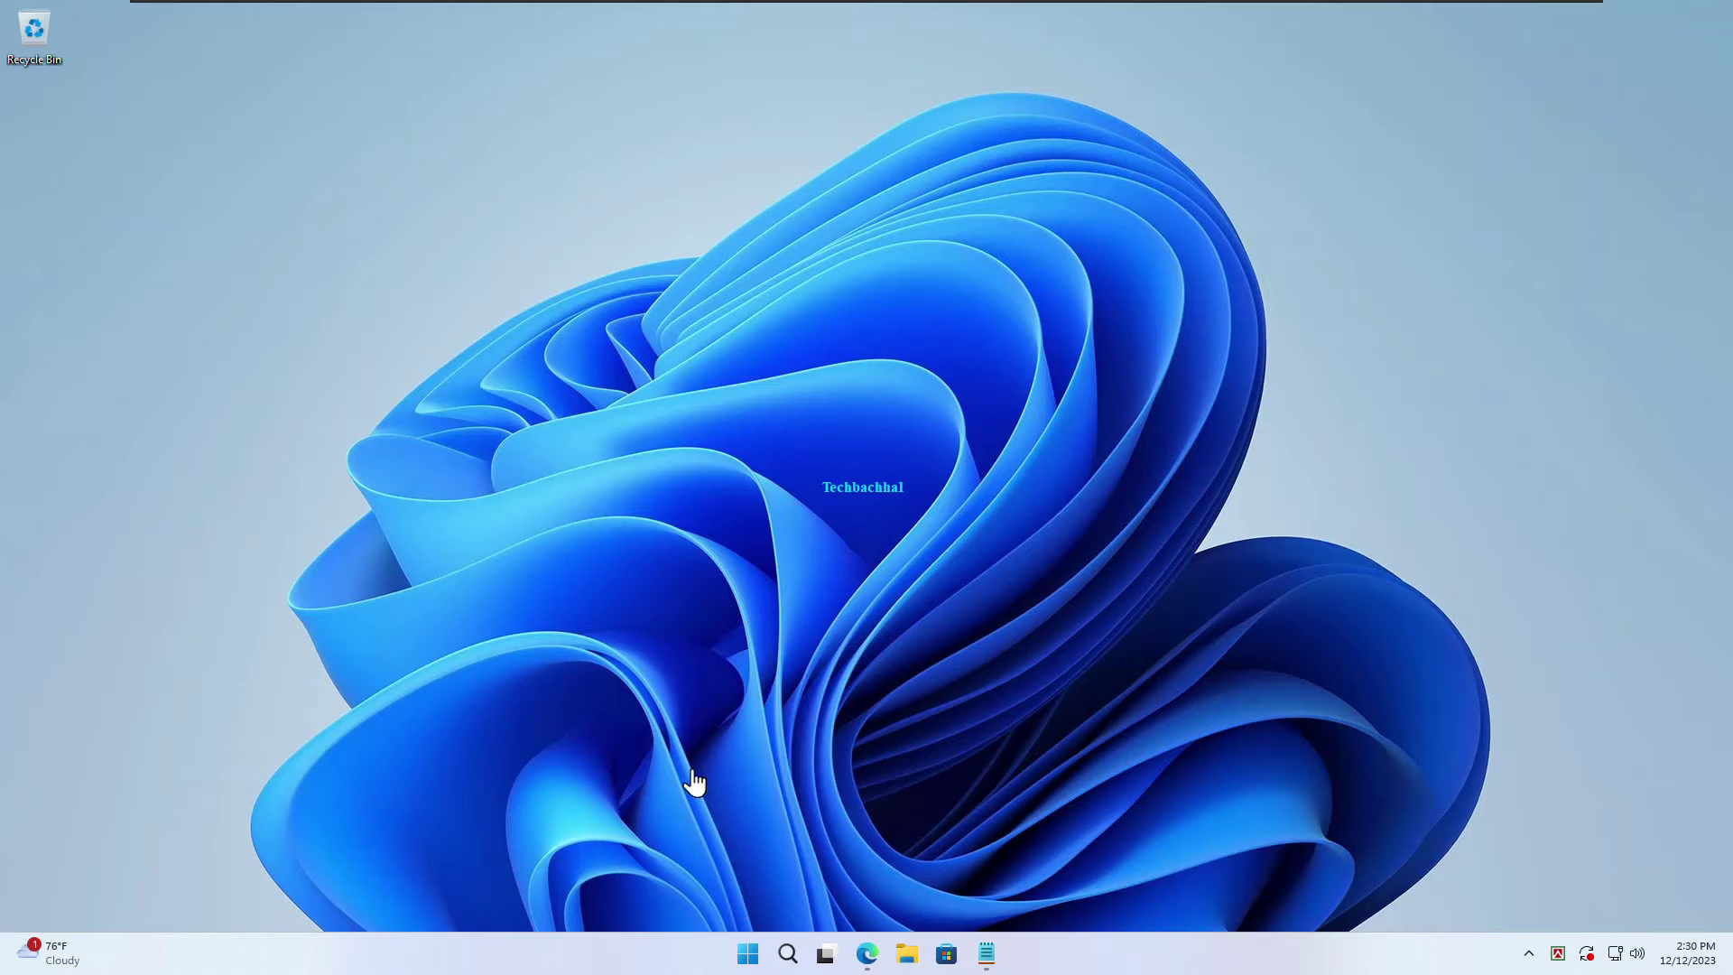
- Reopen Settings at Bluetooth & devices > Printers & scanners, showing Microsoft Print to PDF and Send To OneNote 16
right_click(758, 946)
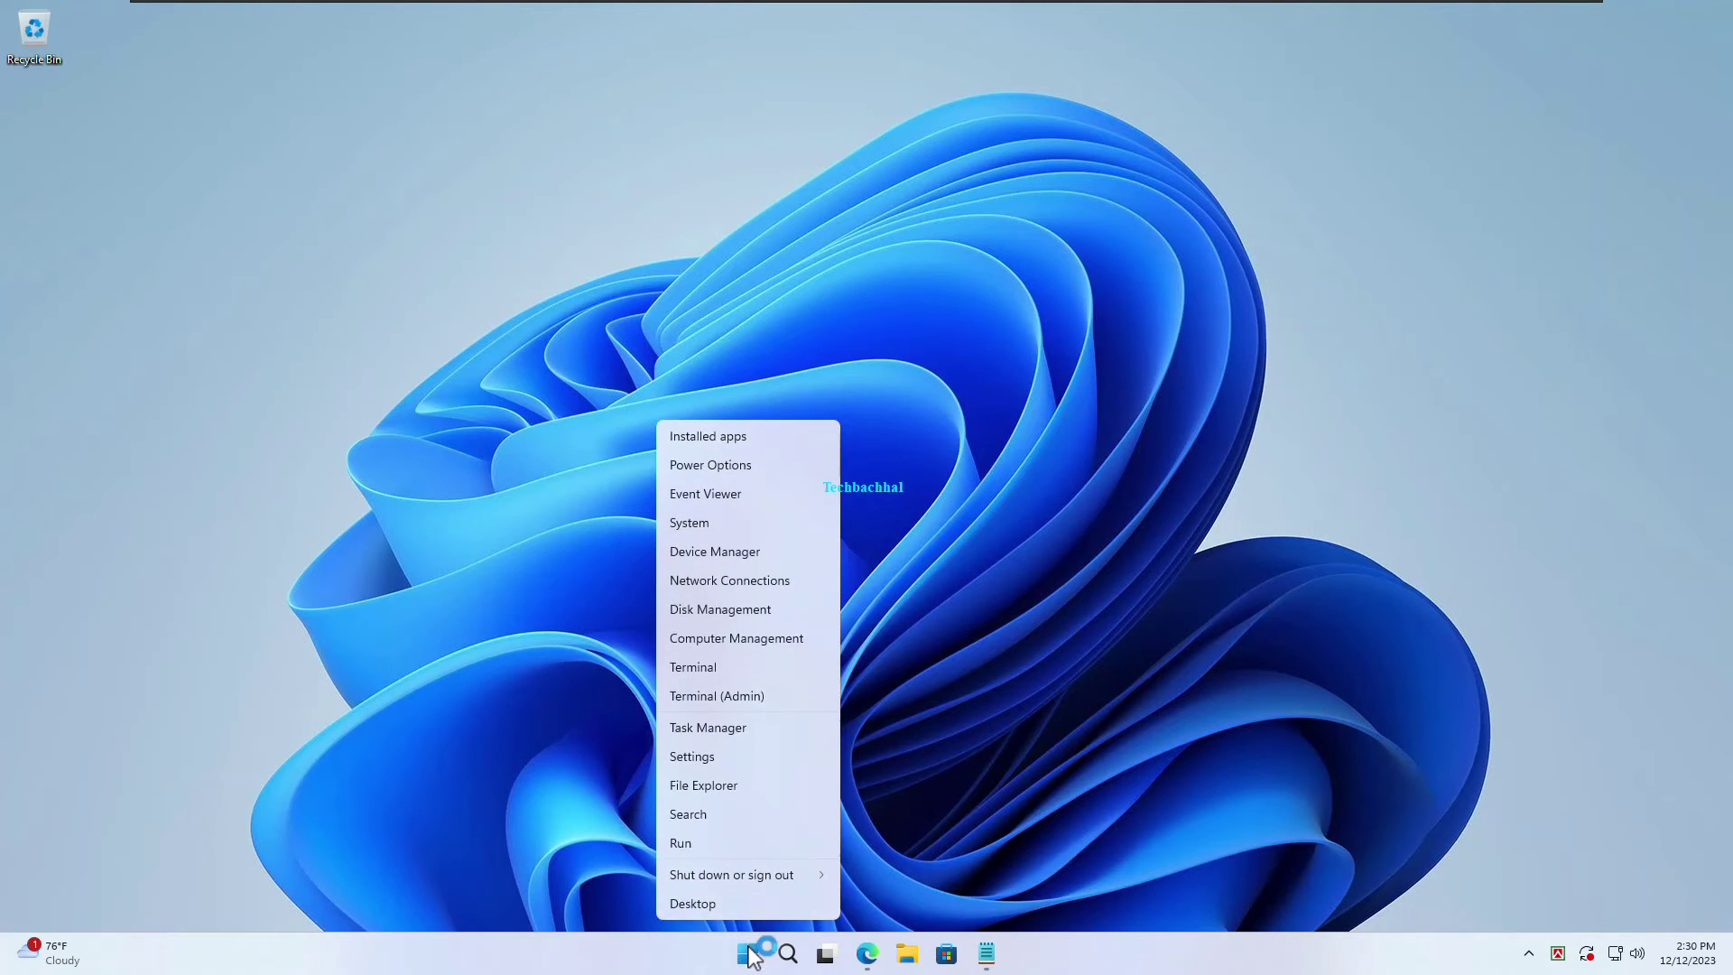
left_click(722, 756)
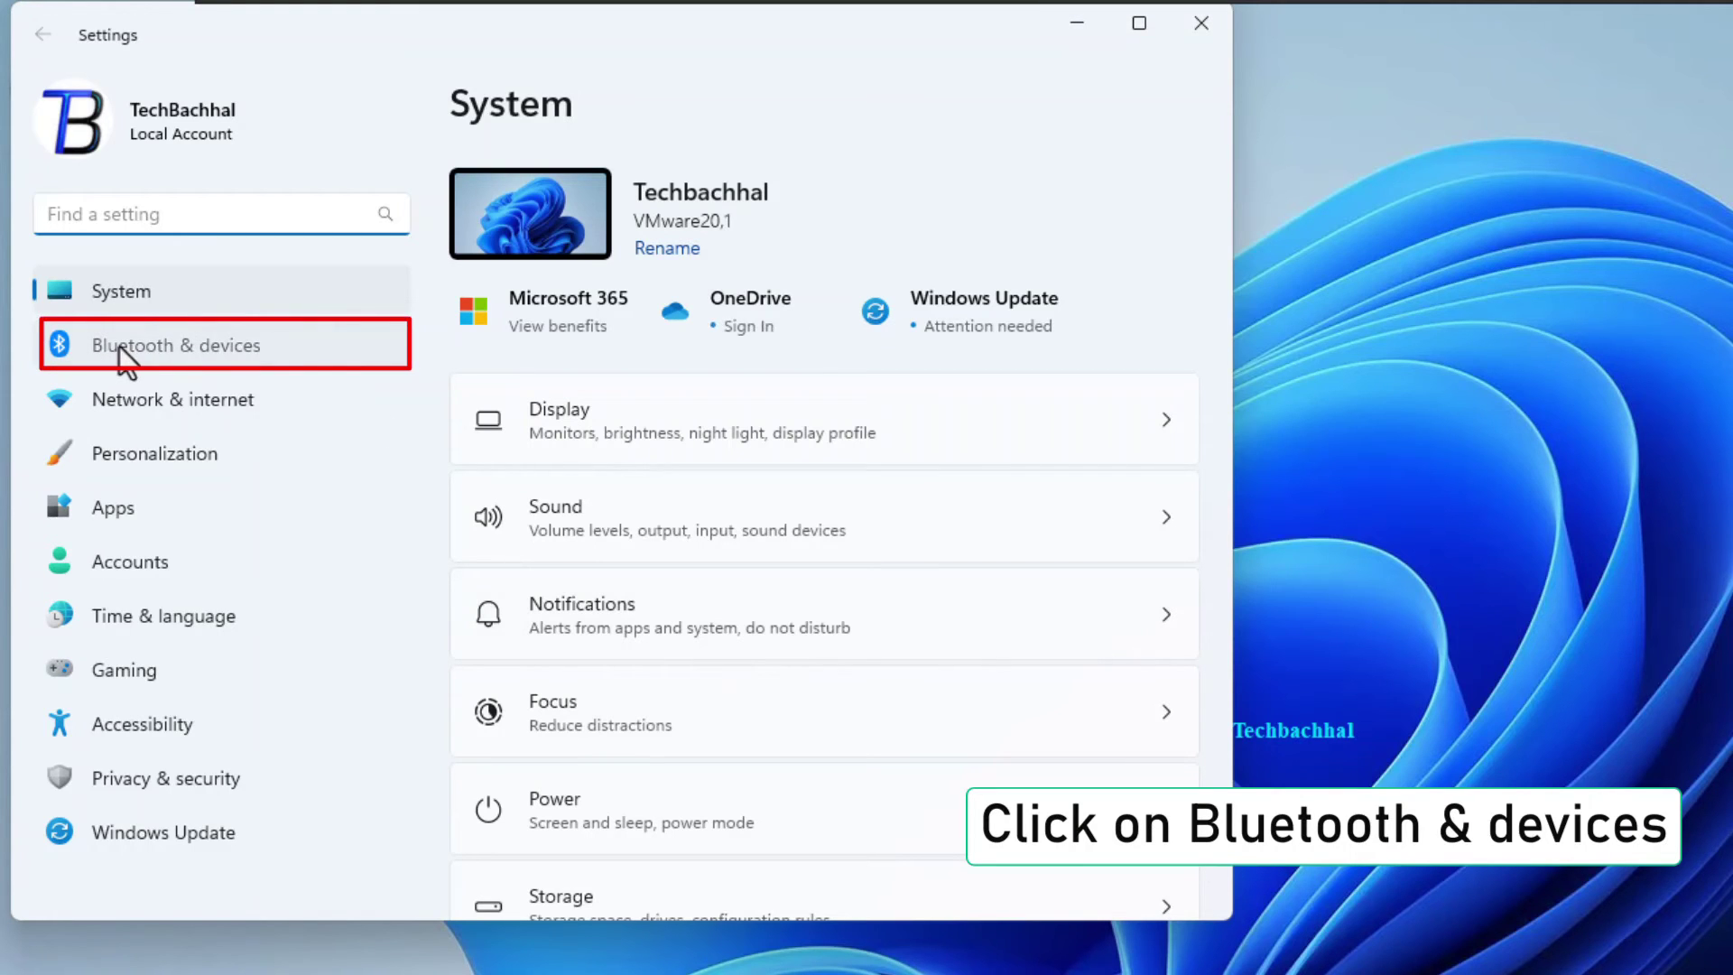
left_click(119, 345)
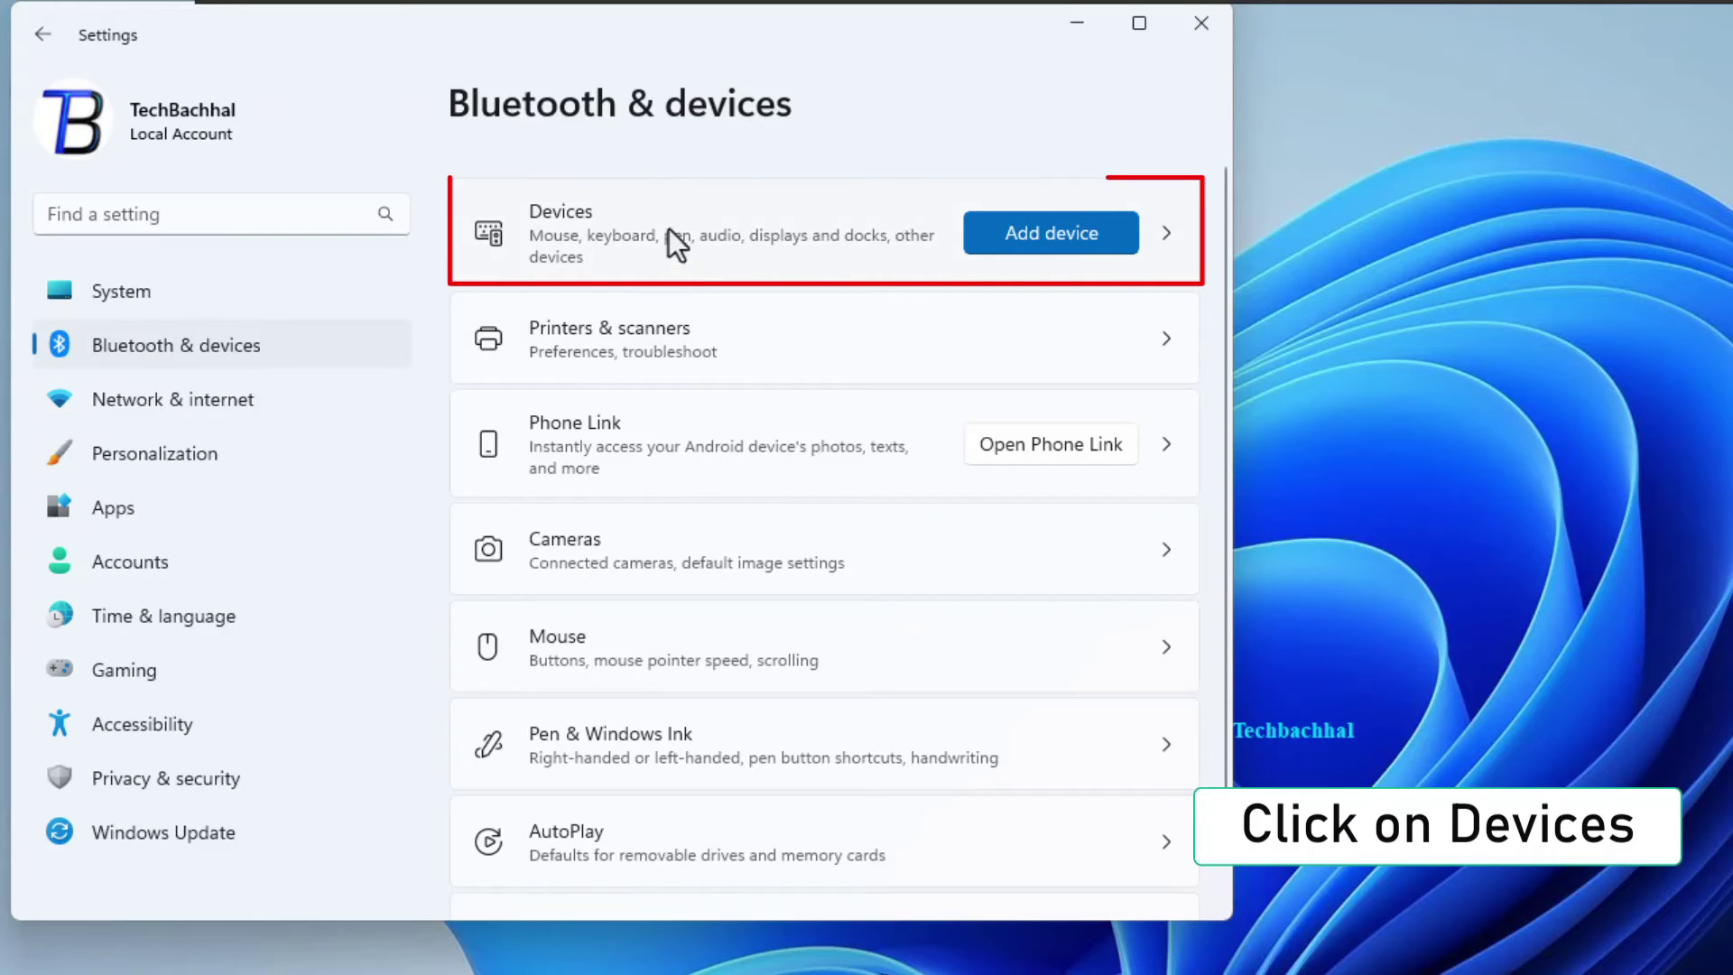
left_click(719, 210)
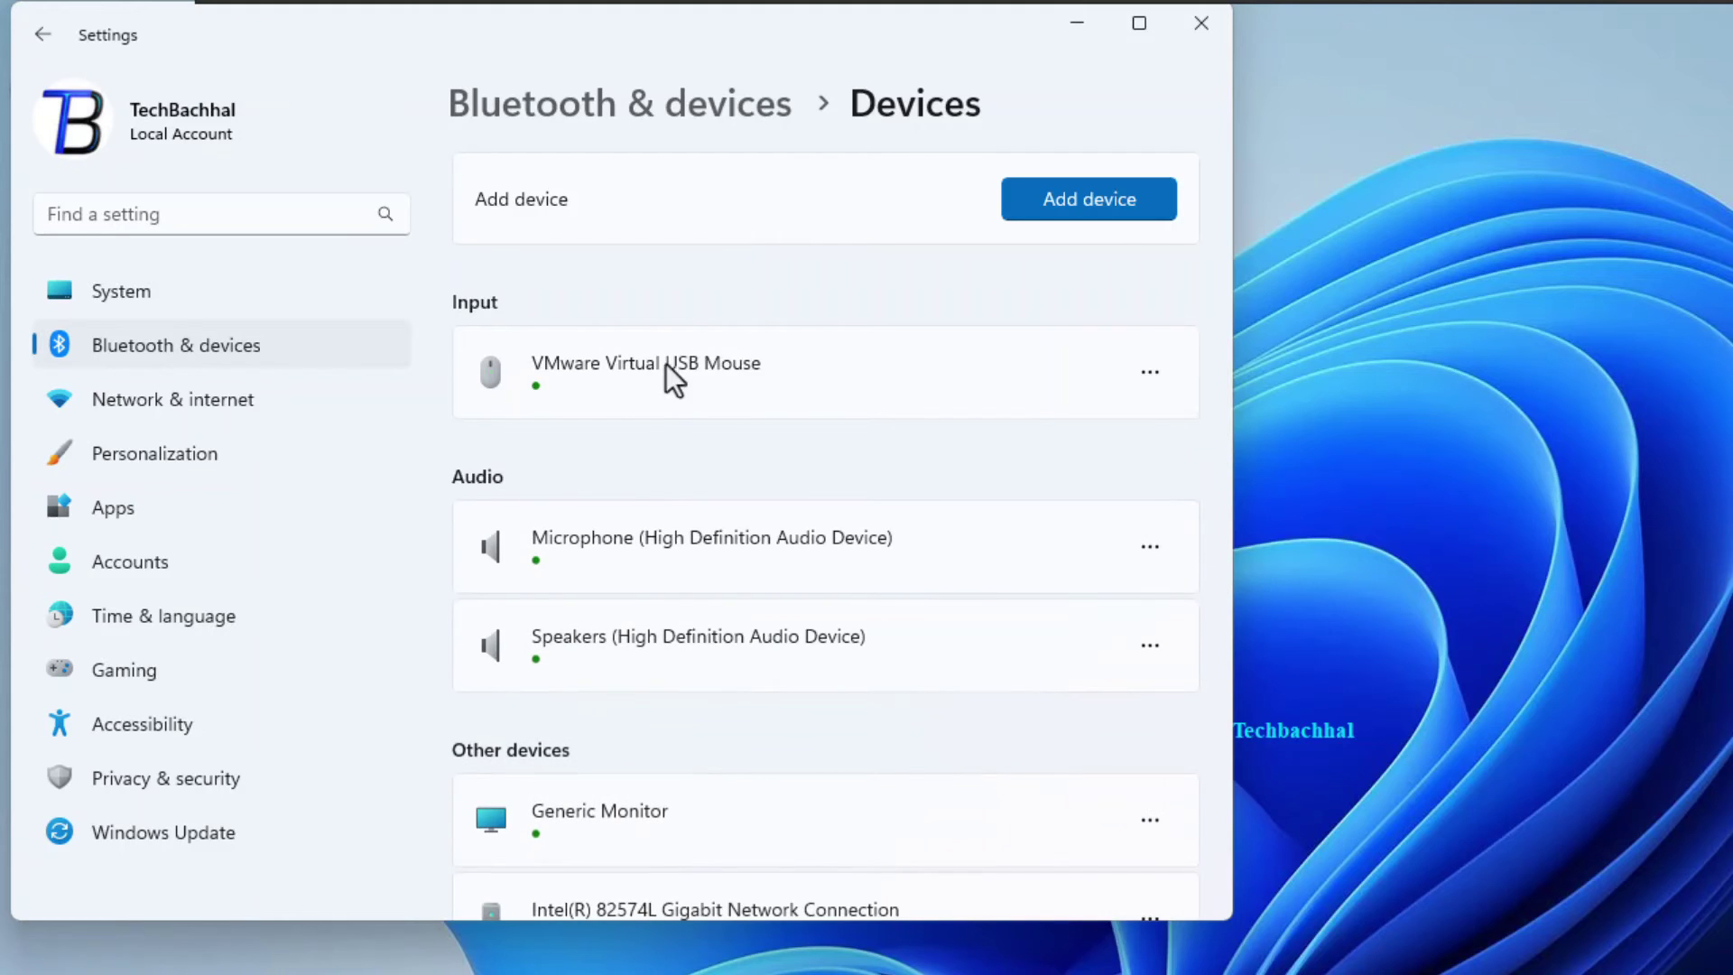
scroll(665, 509, "down", 8)
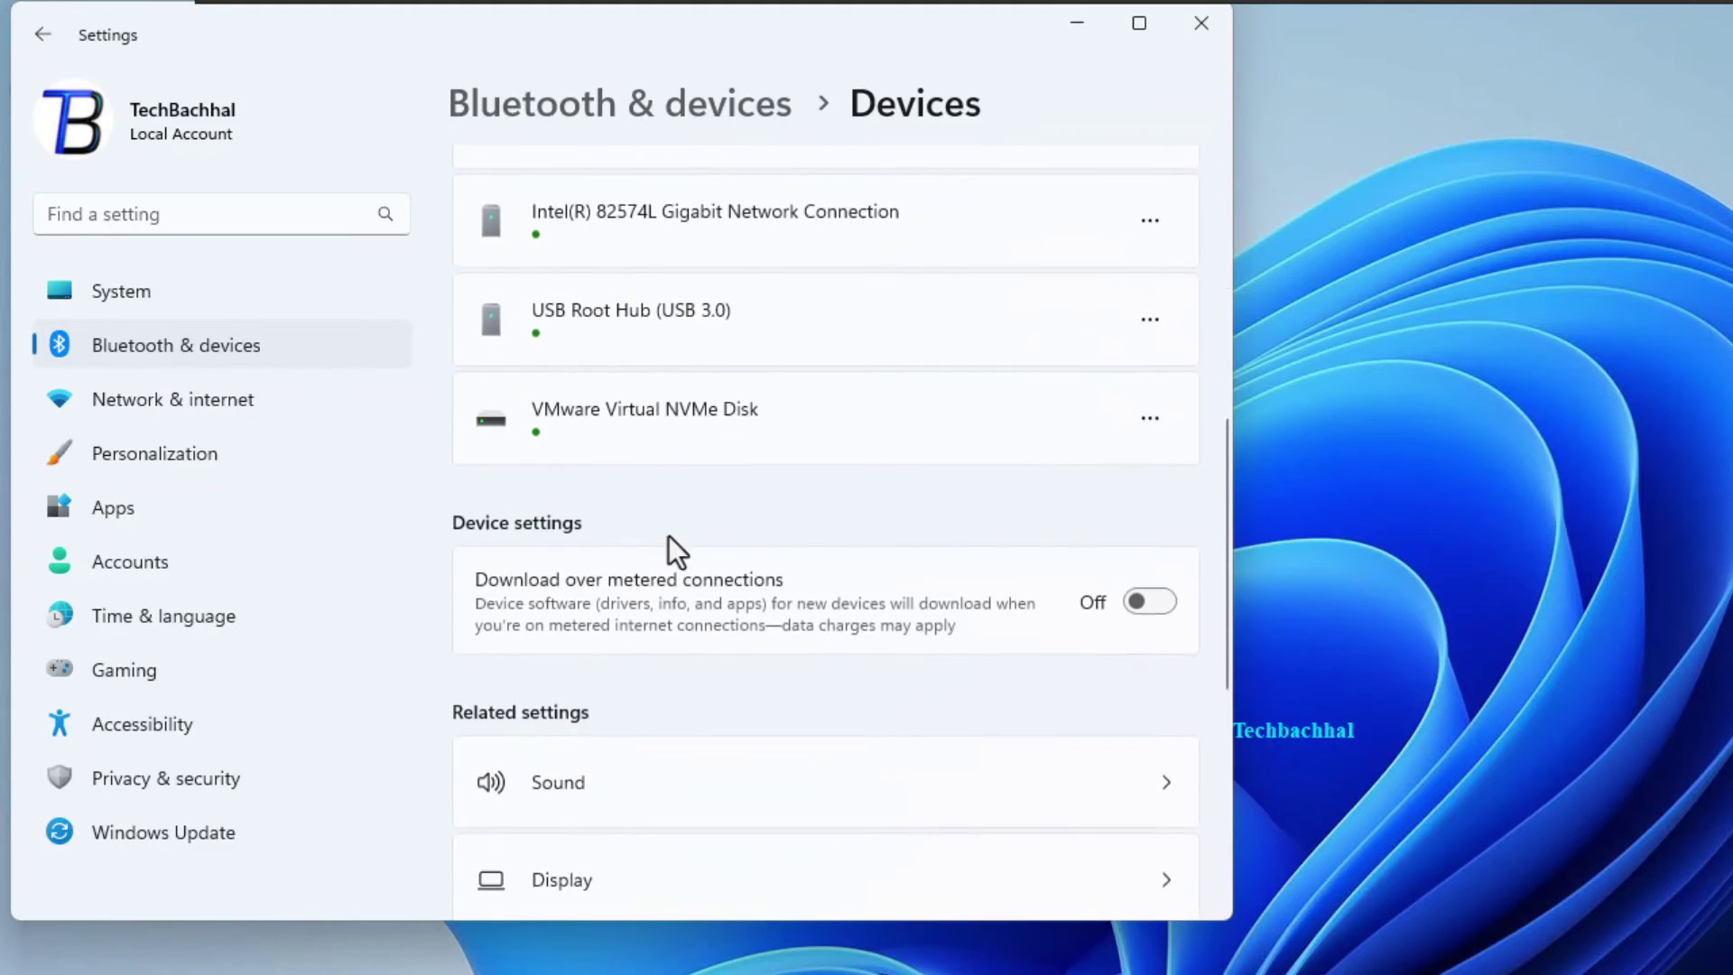
scroll(668, 536, "down", 5)
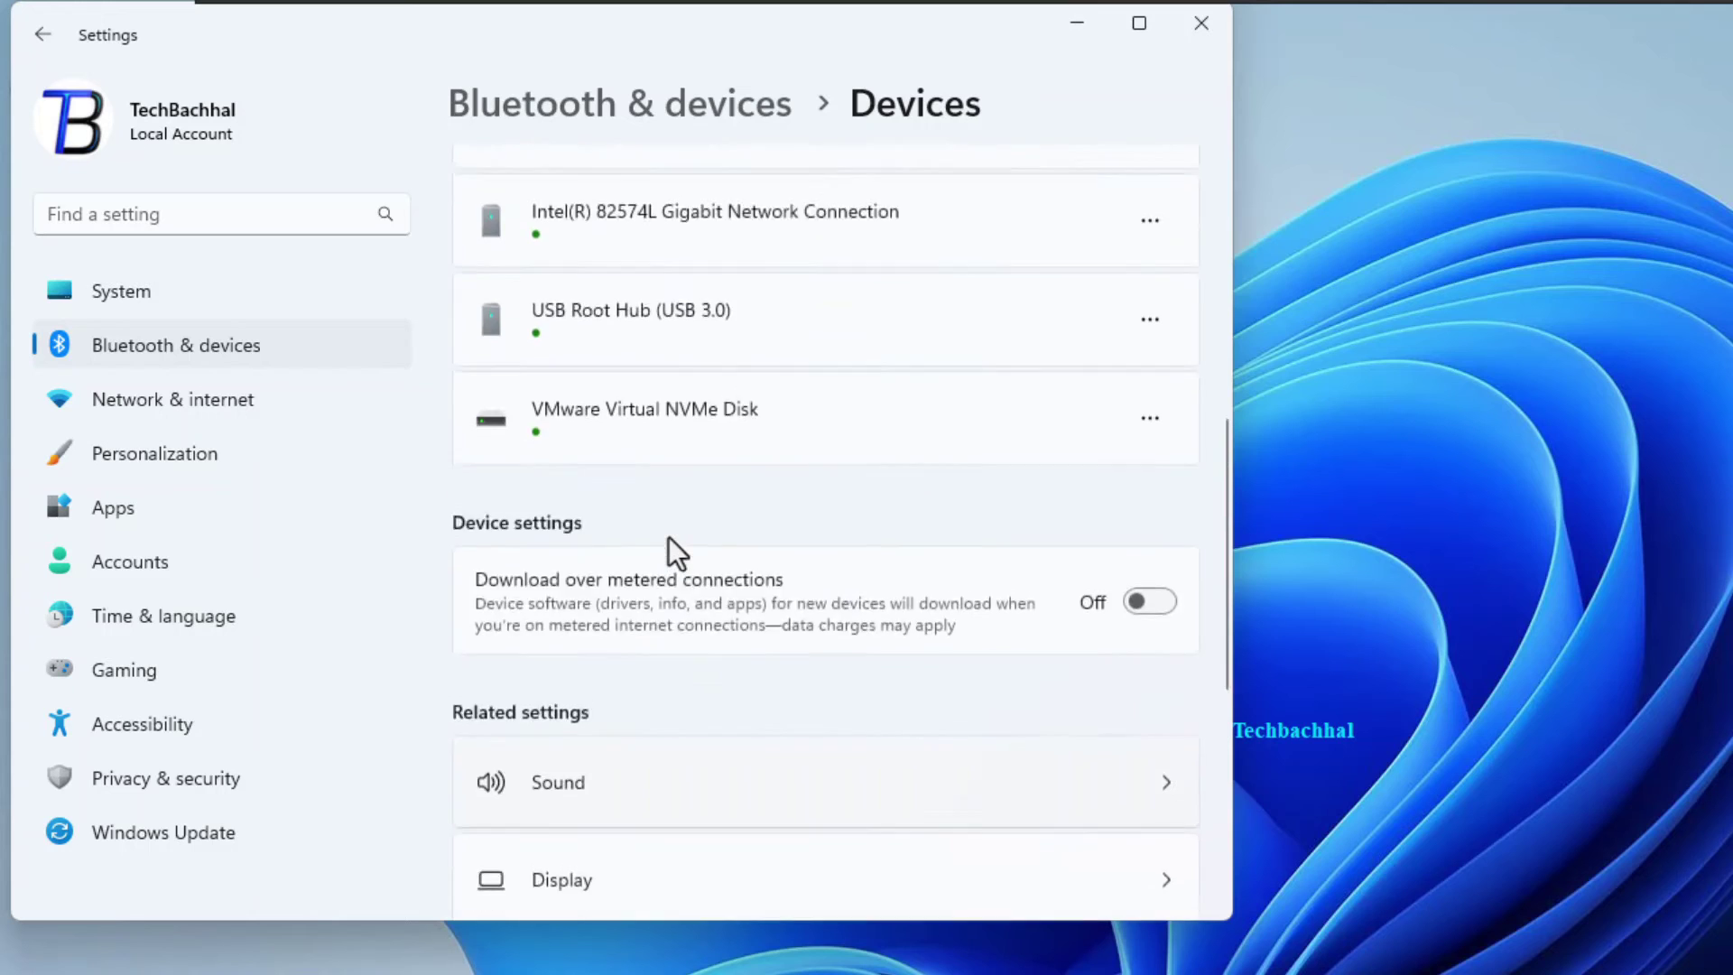
scroll(668, 537, "up", 8)
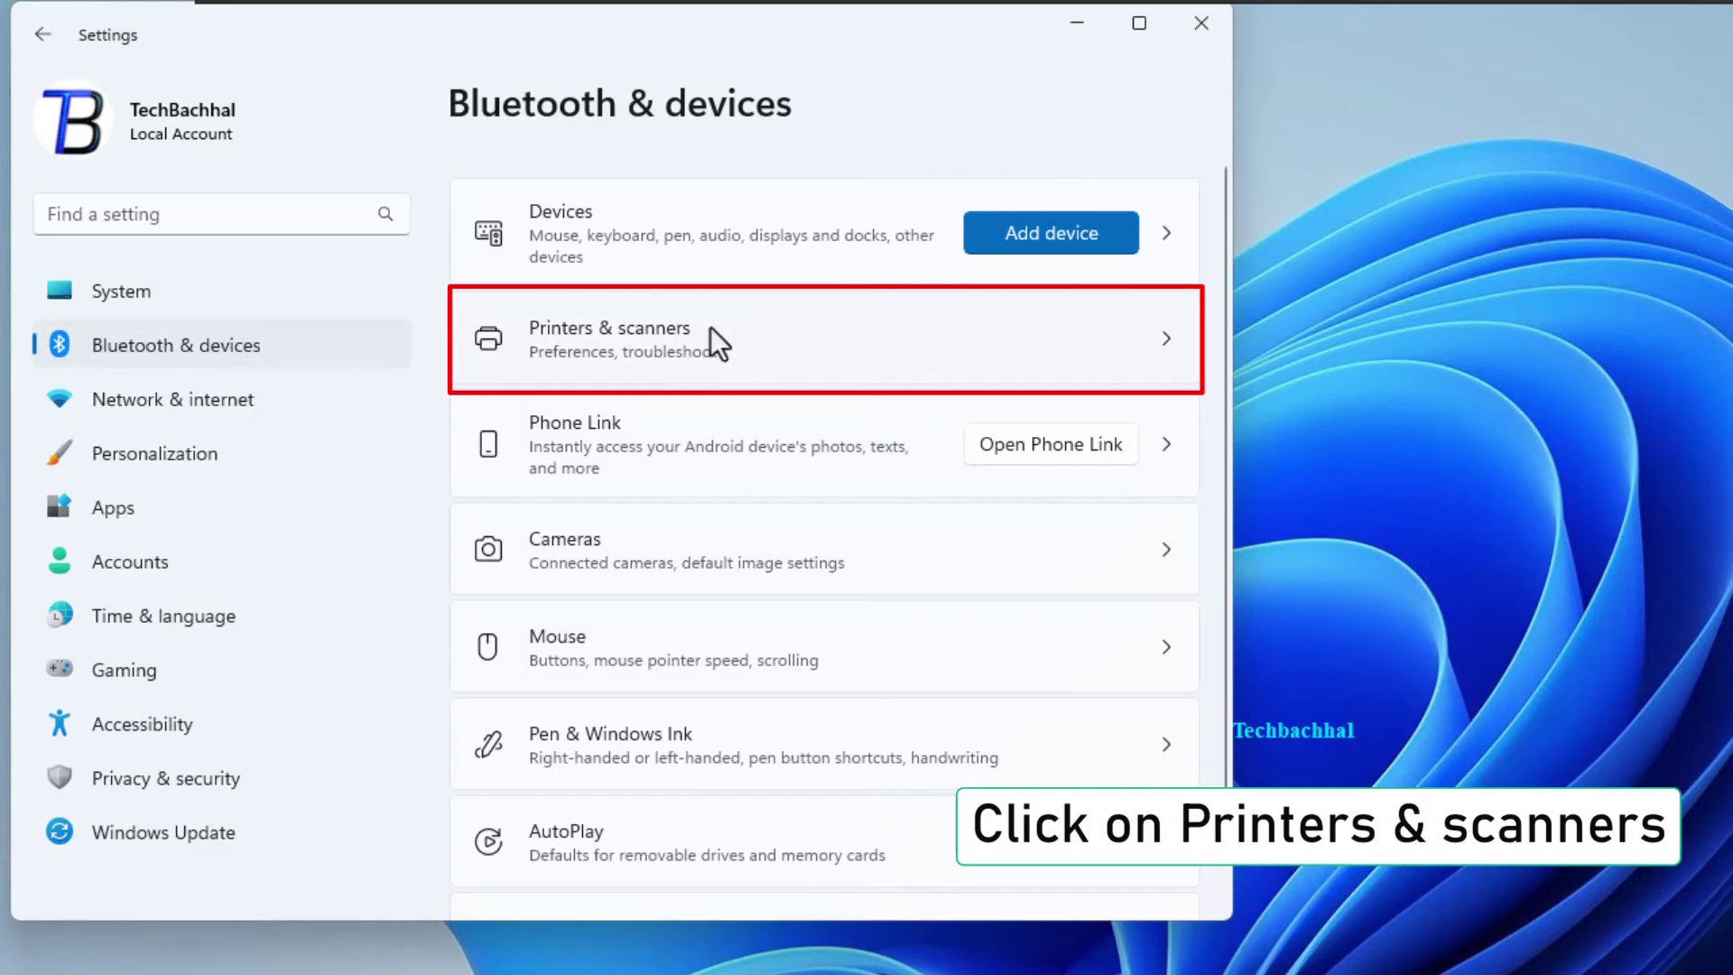
left_click(749, 338)
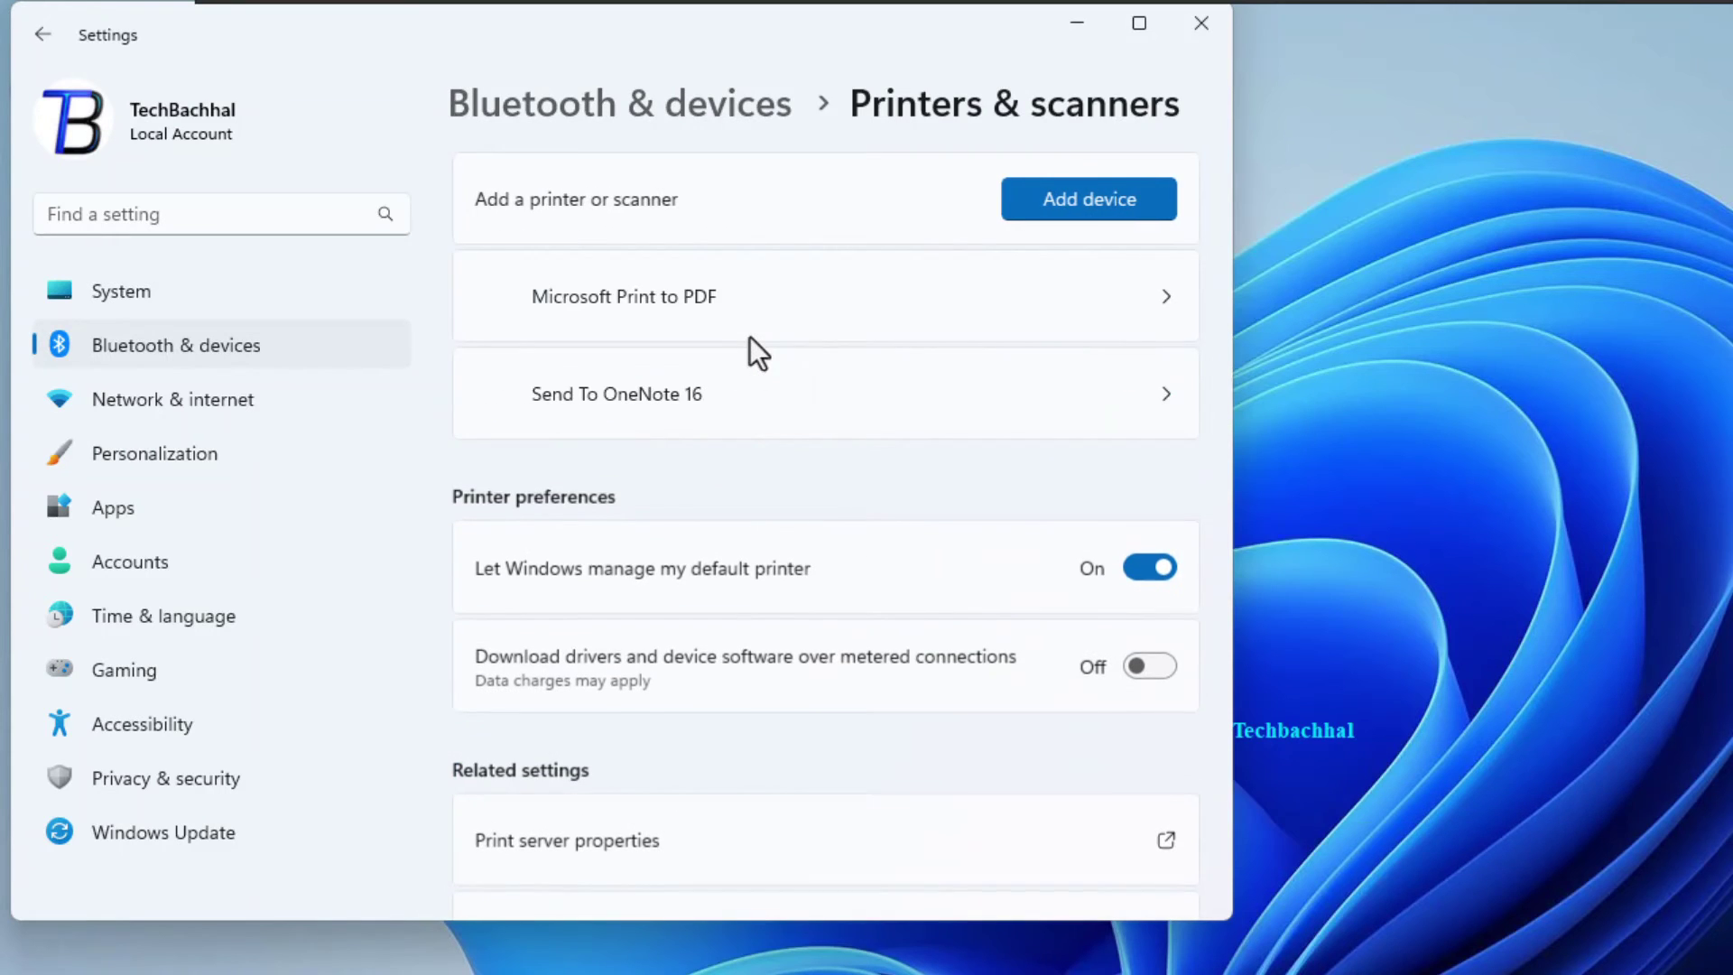
- Remove Microsoft Print to PDF from its printer page in Printers & scanners
left_click(848, 309)
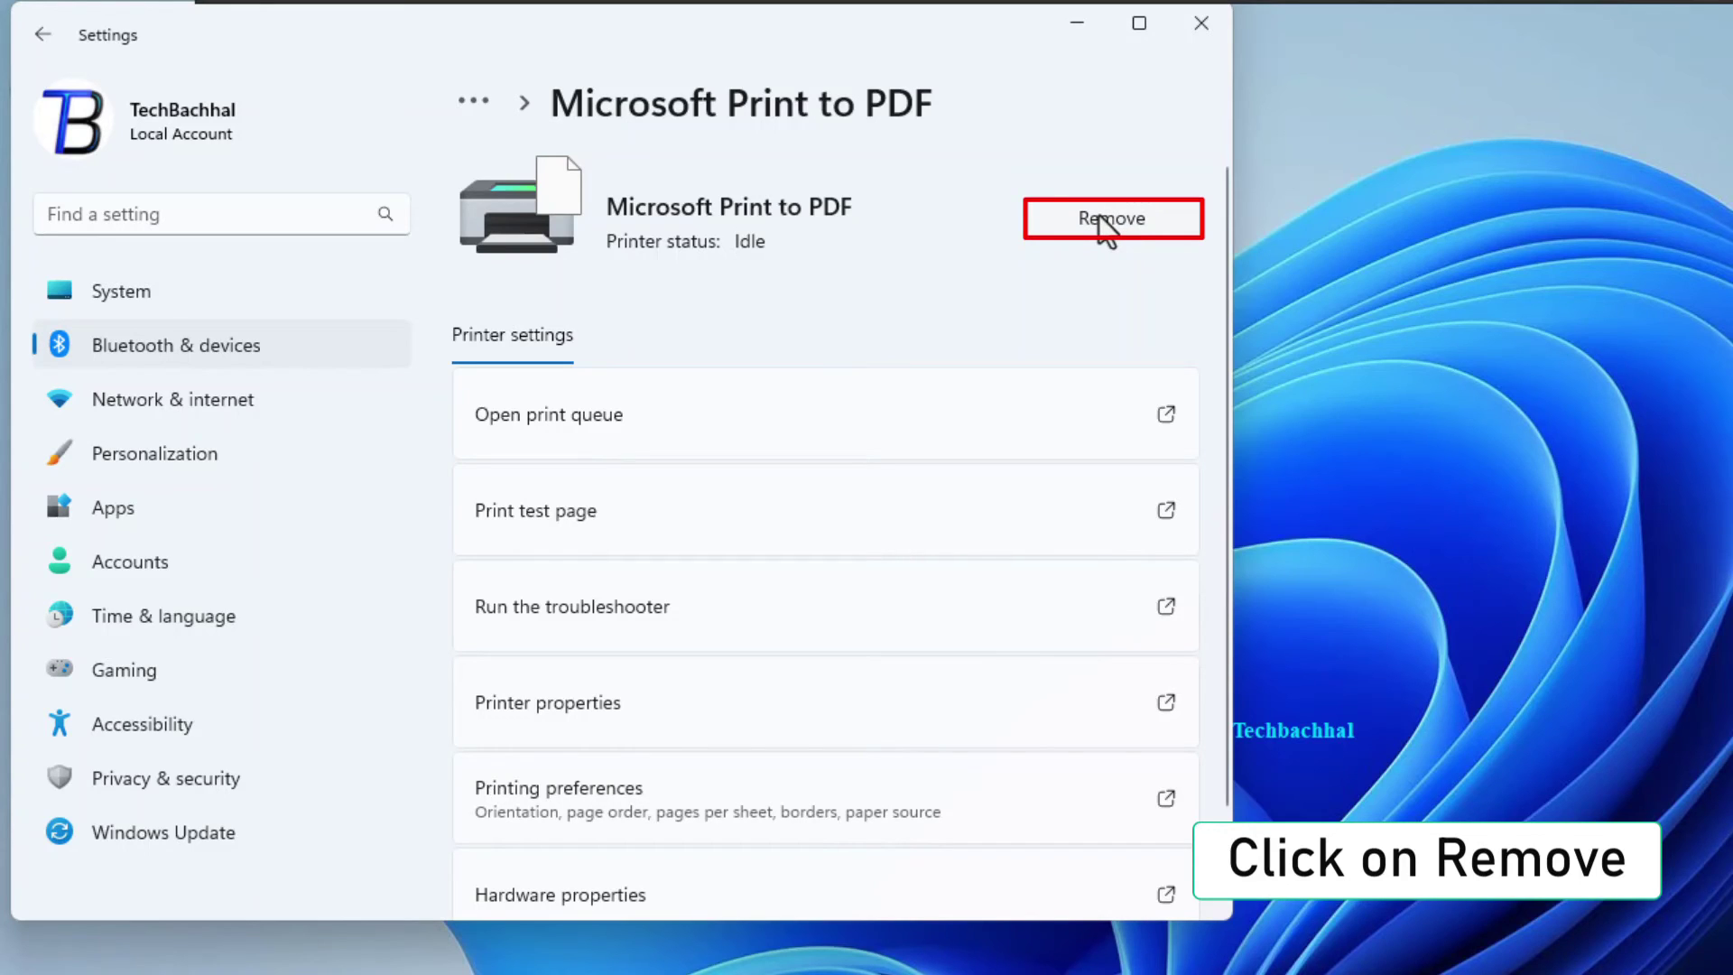
left_click(1097, 215)
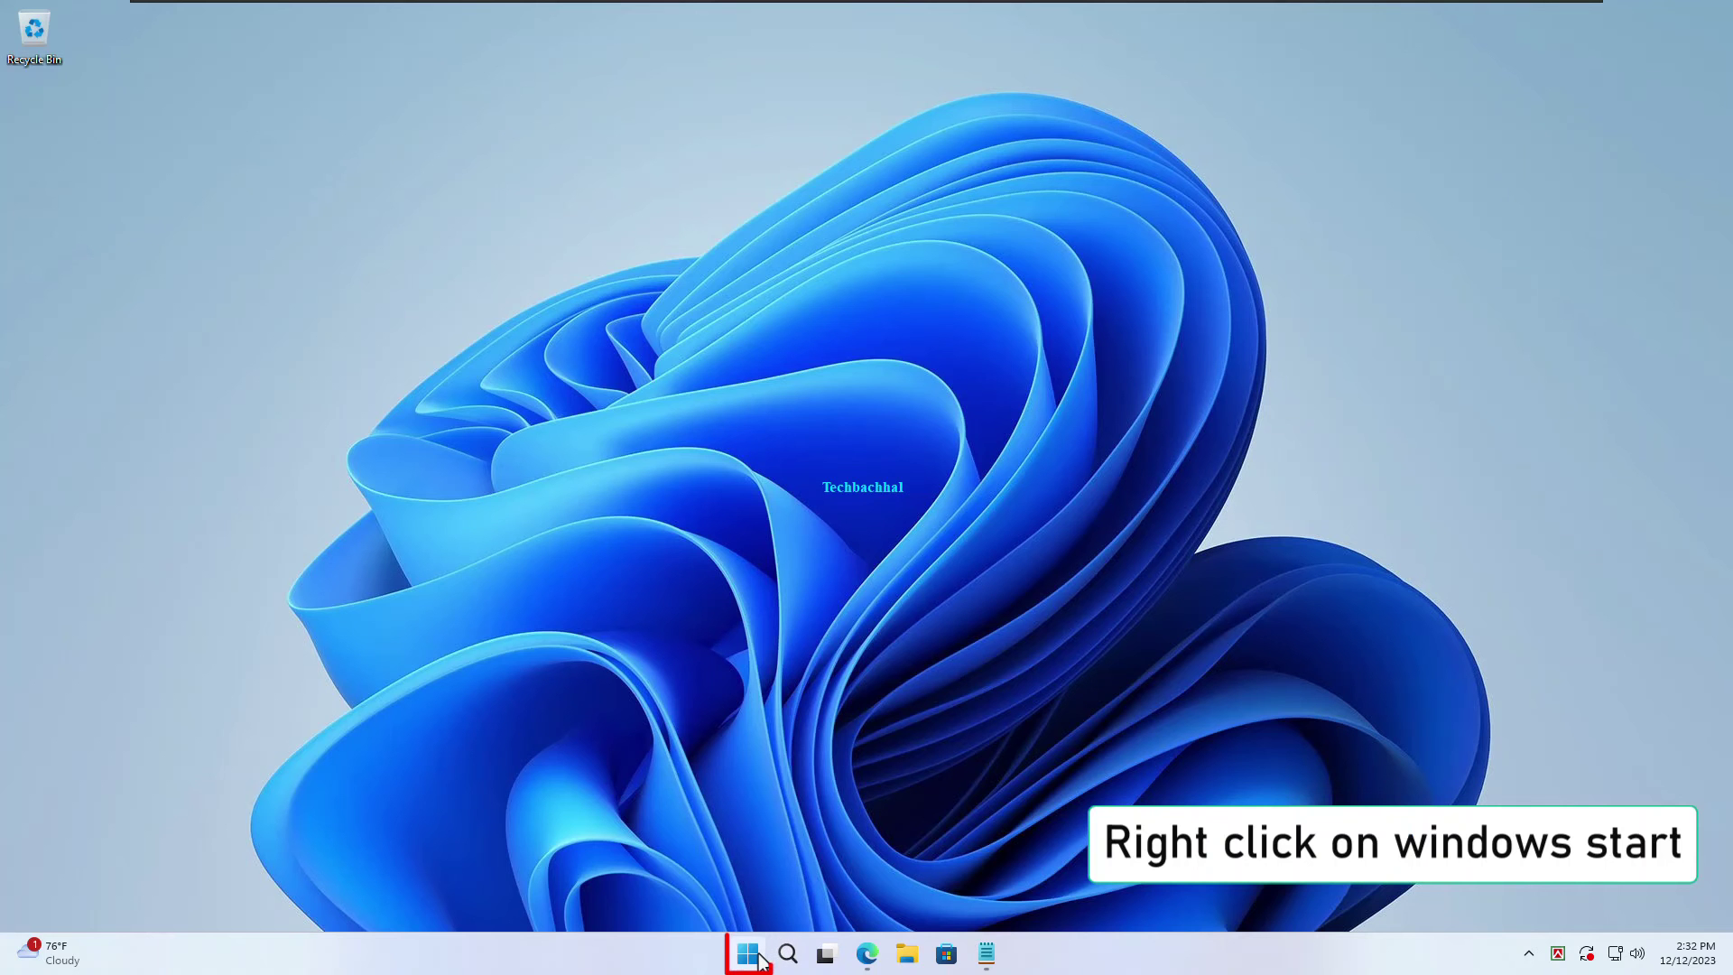
- In Device Manager, uninstall Microsoft Print to PDF under Print queues and confirm the prompt
right_click(758, 959)
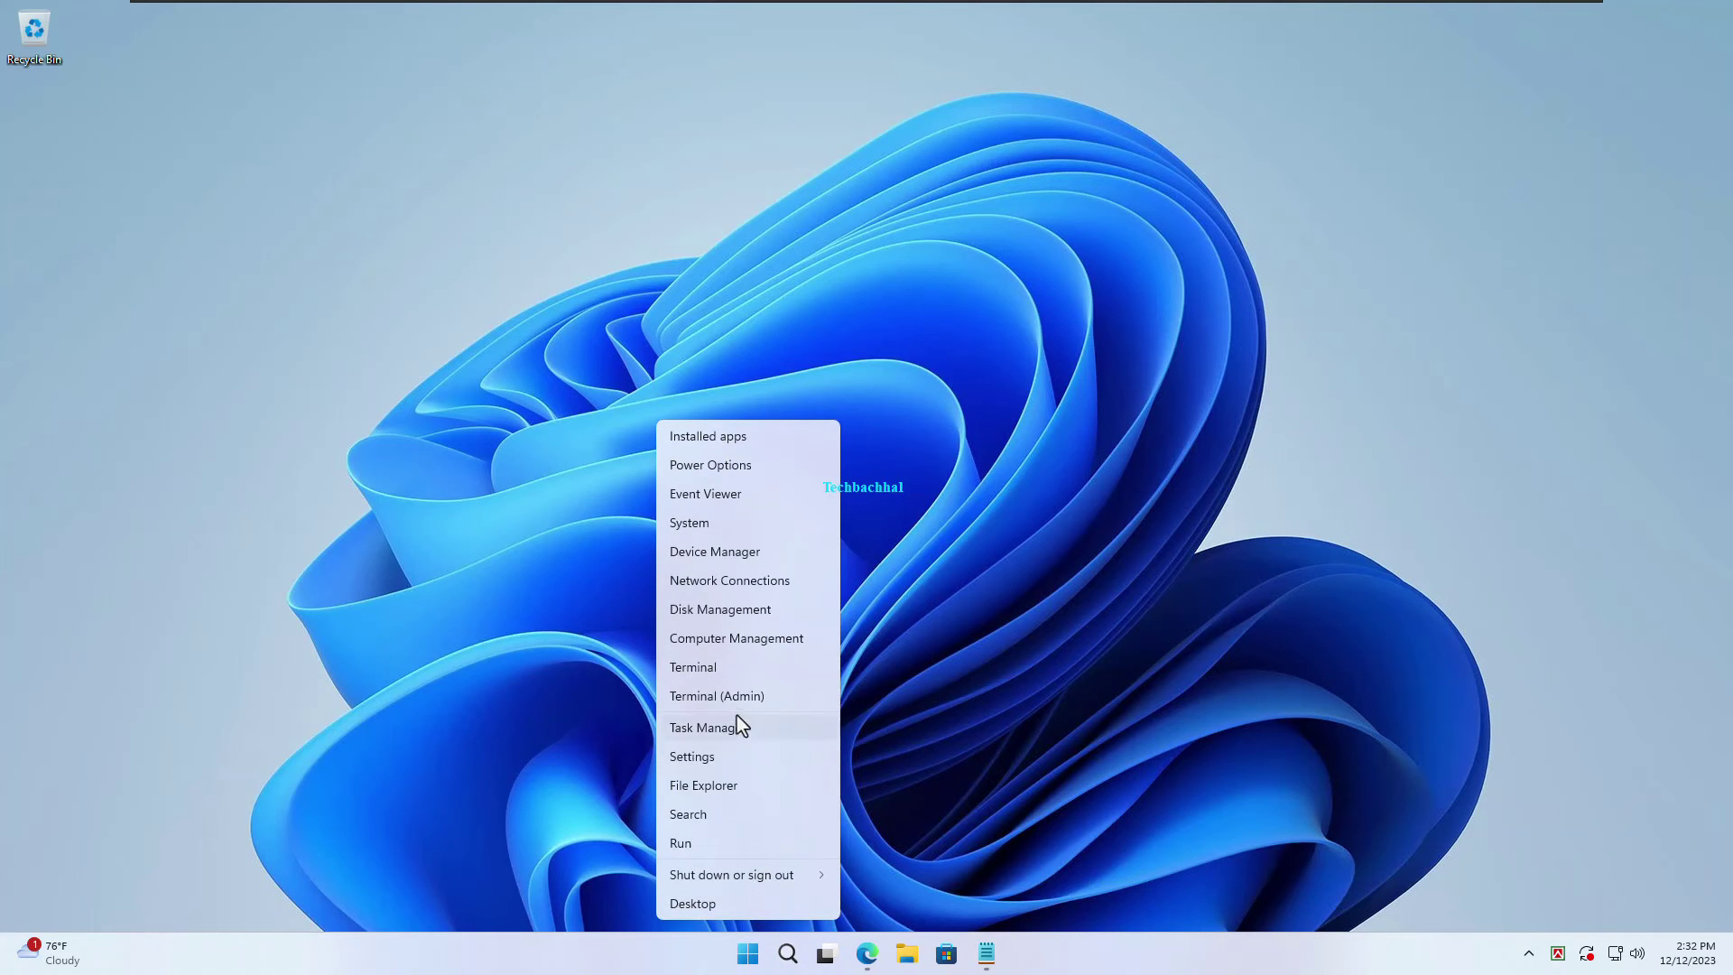
left_click(707, 553)
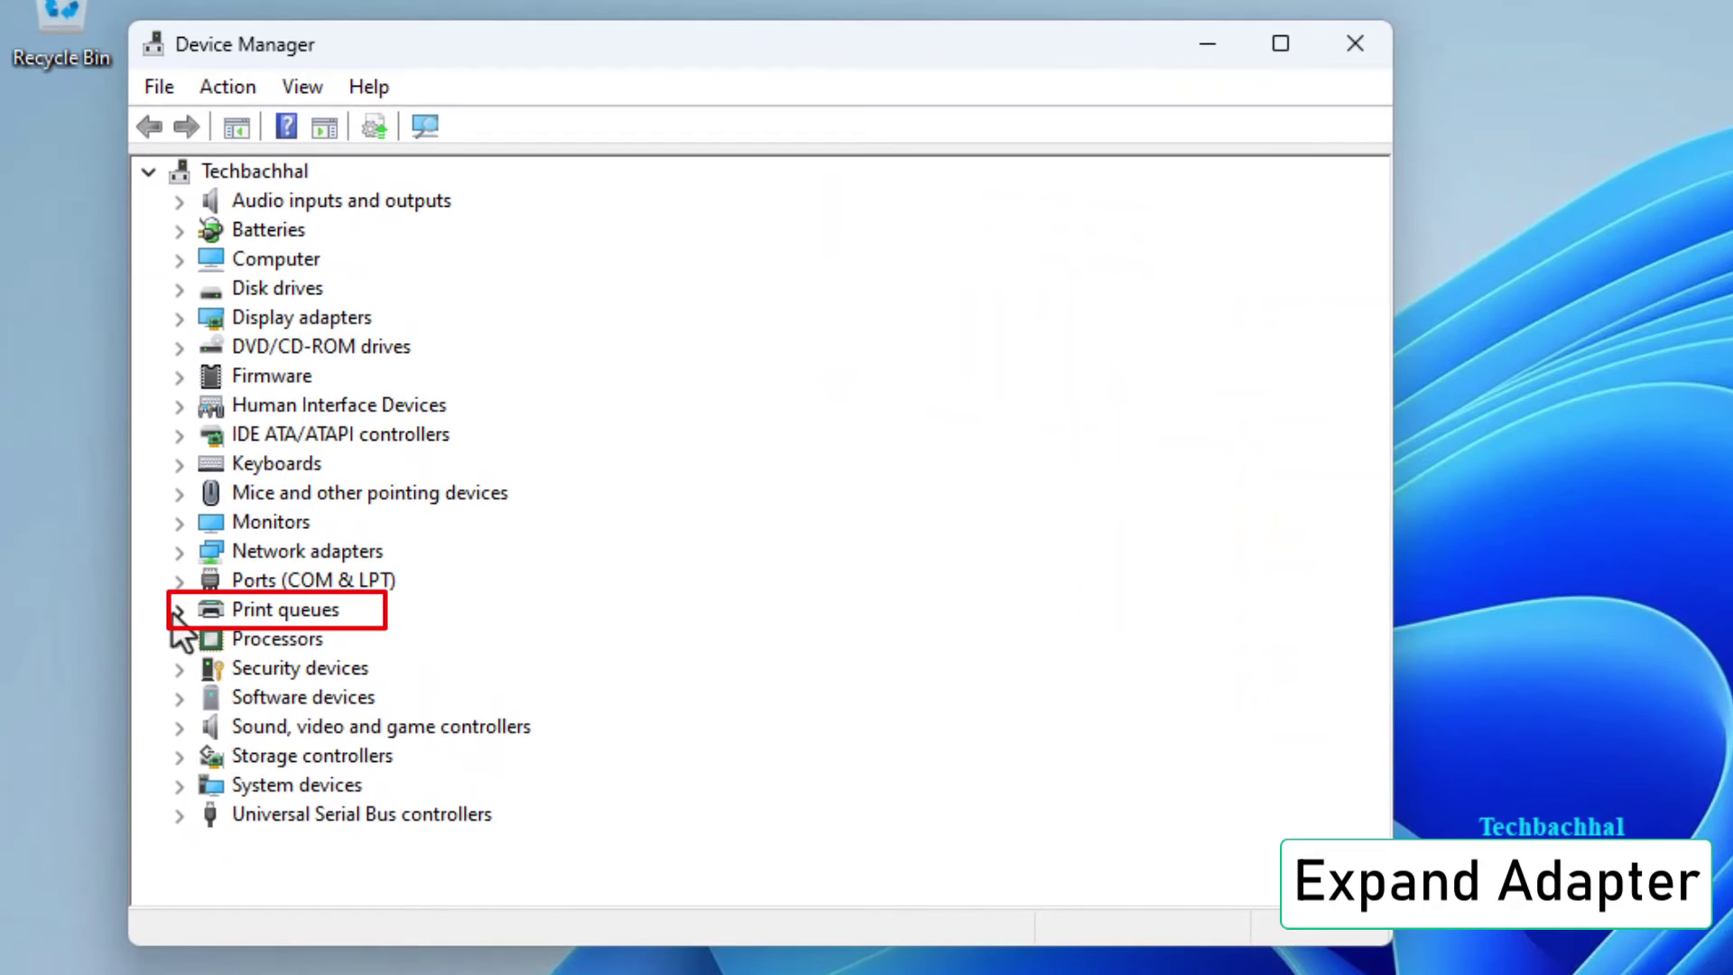
left_click(176, 610)
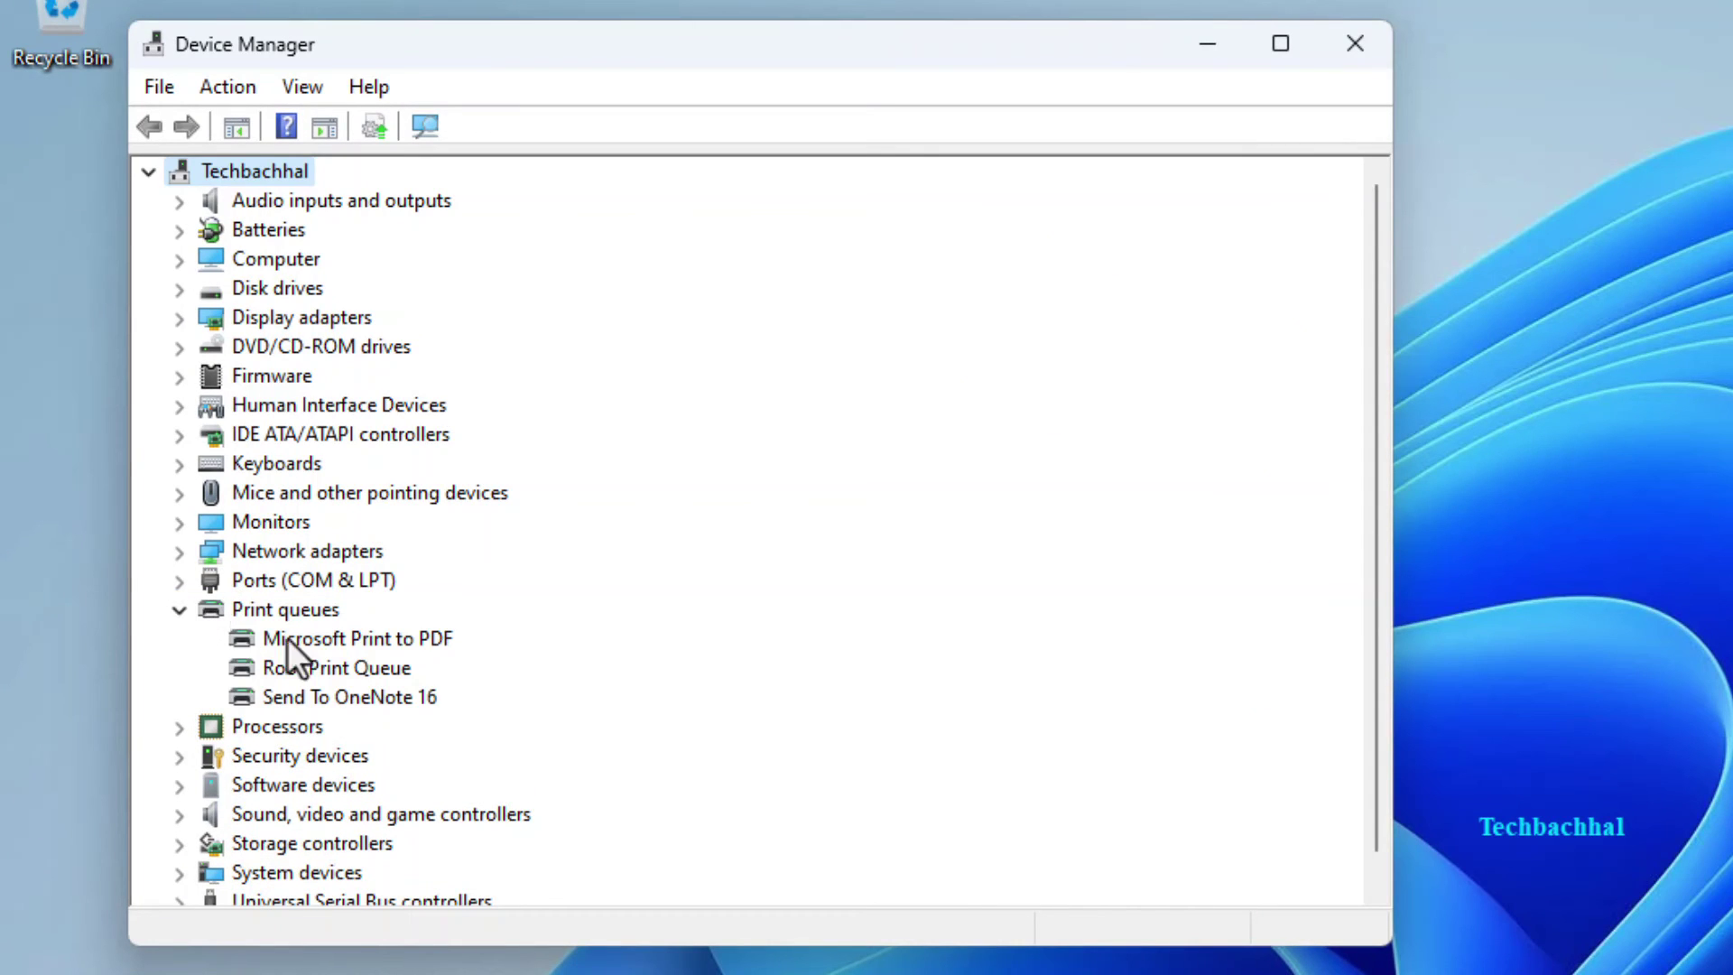
left_click(345, 634)
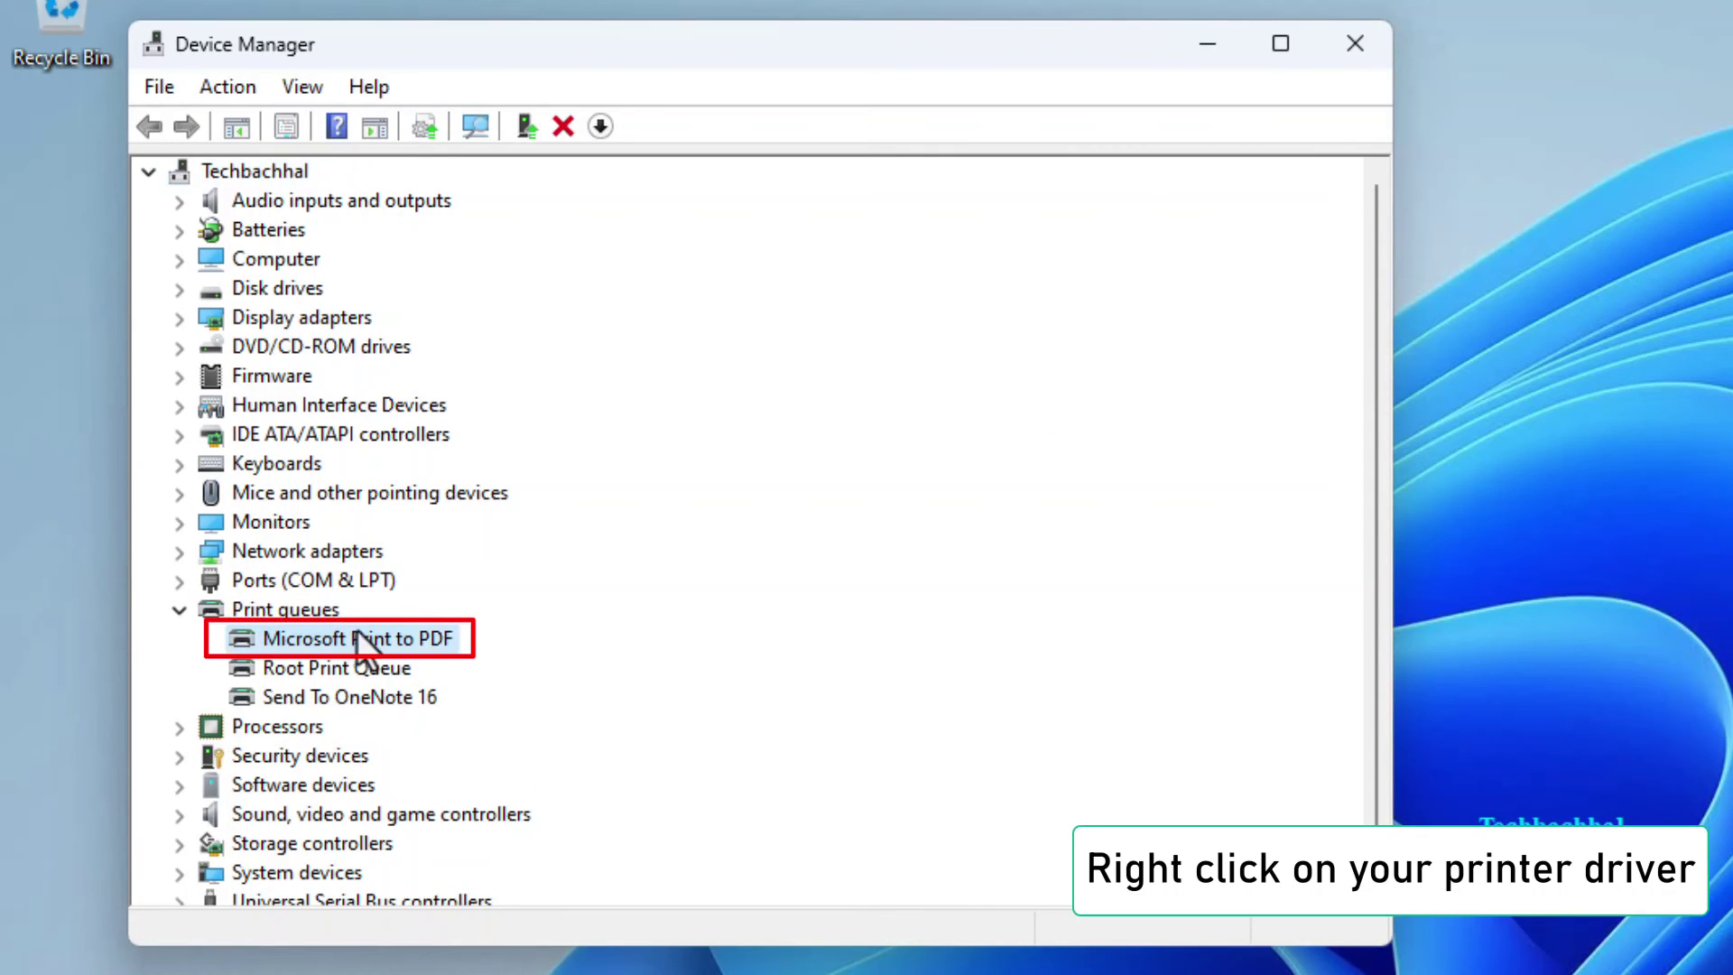
right_click(337, 641)
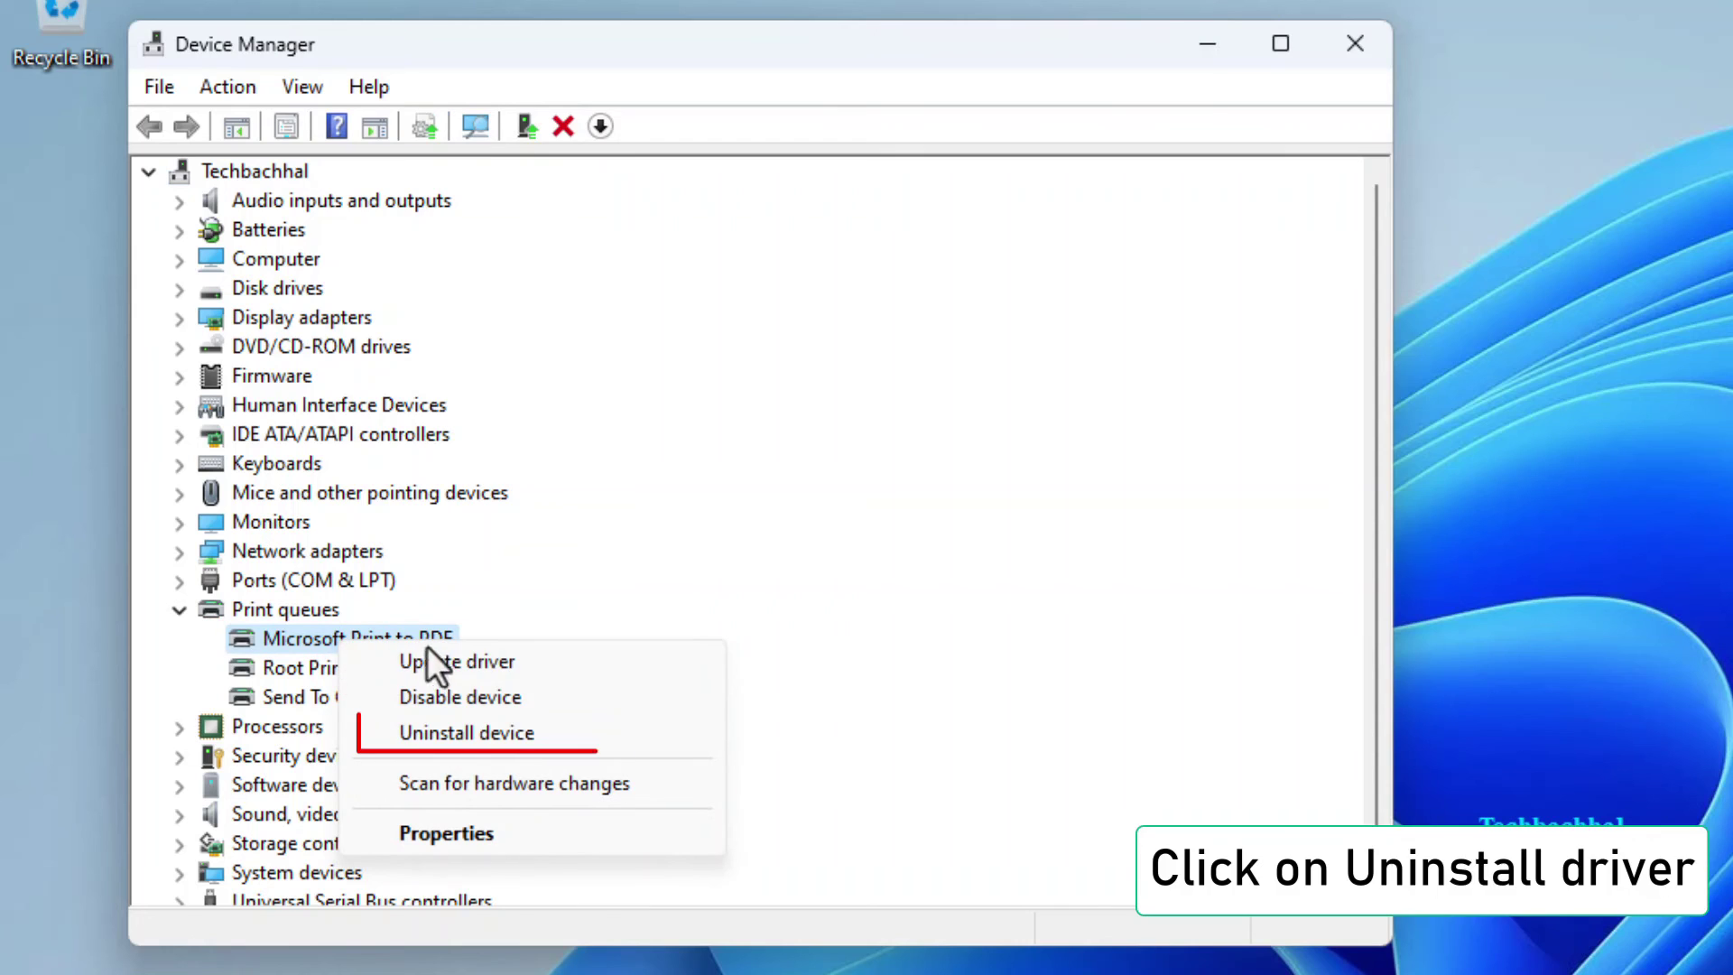
left_click(462, 736)
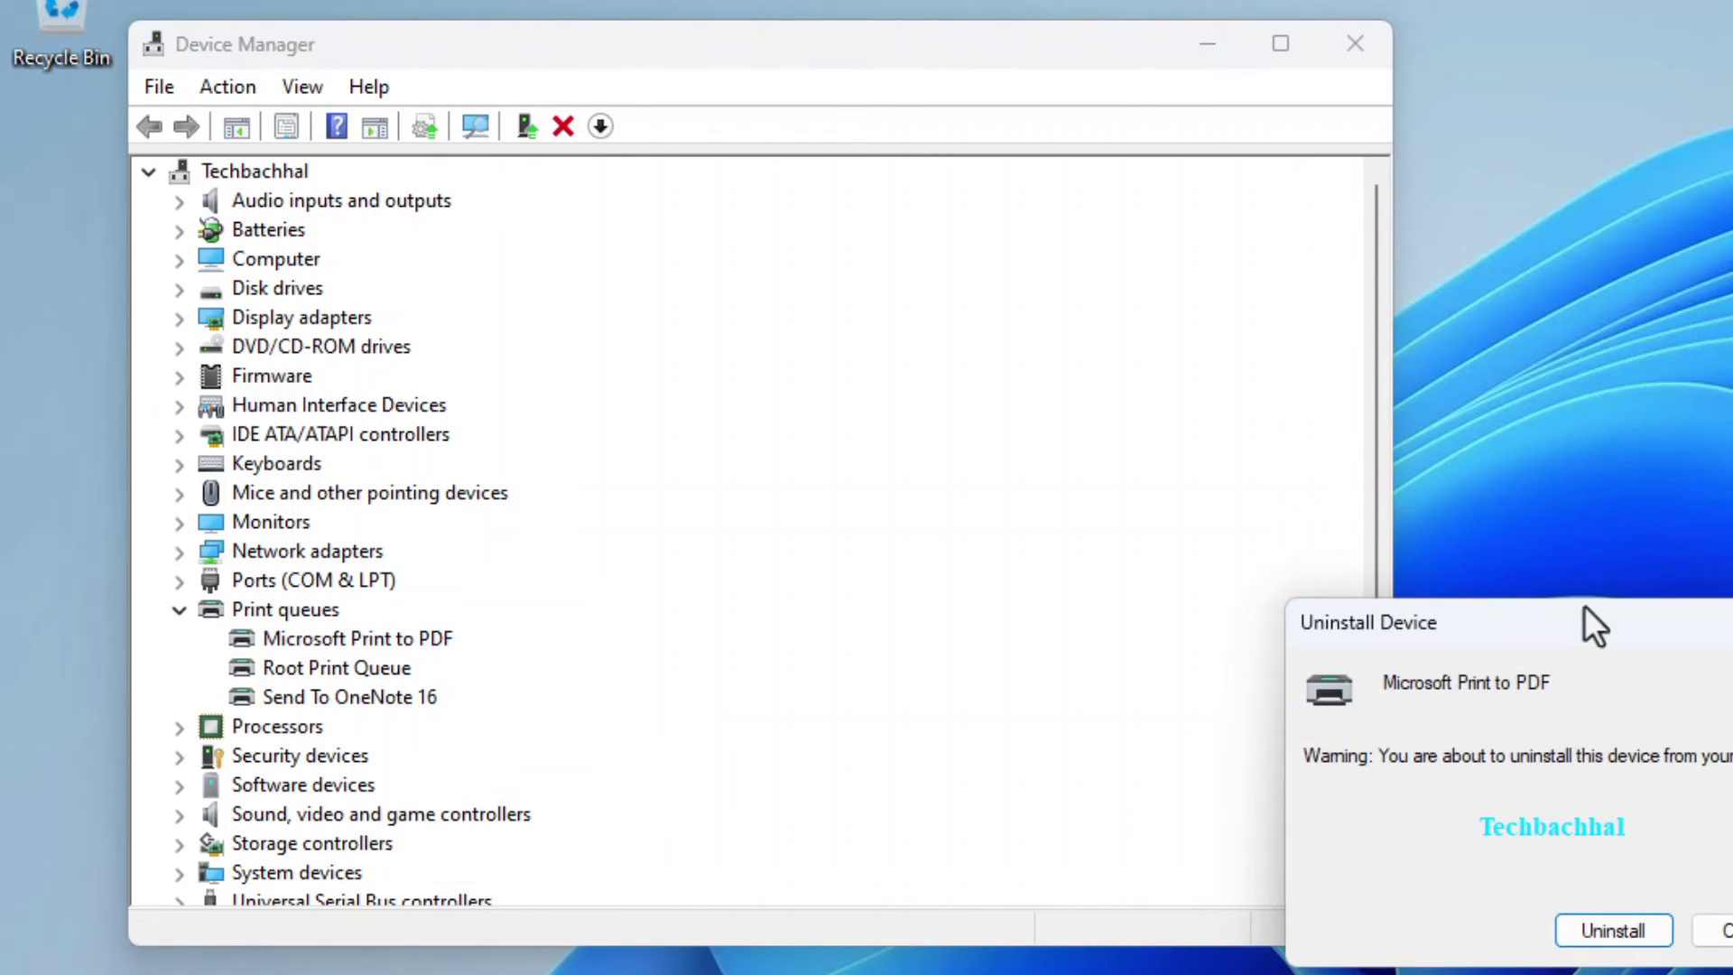
left_click_drag(1593, 625, 860, 494)
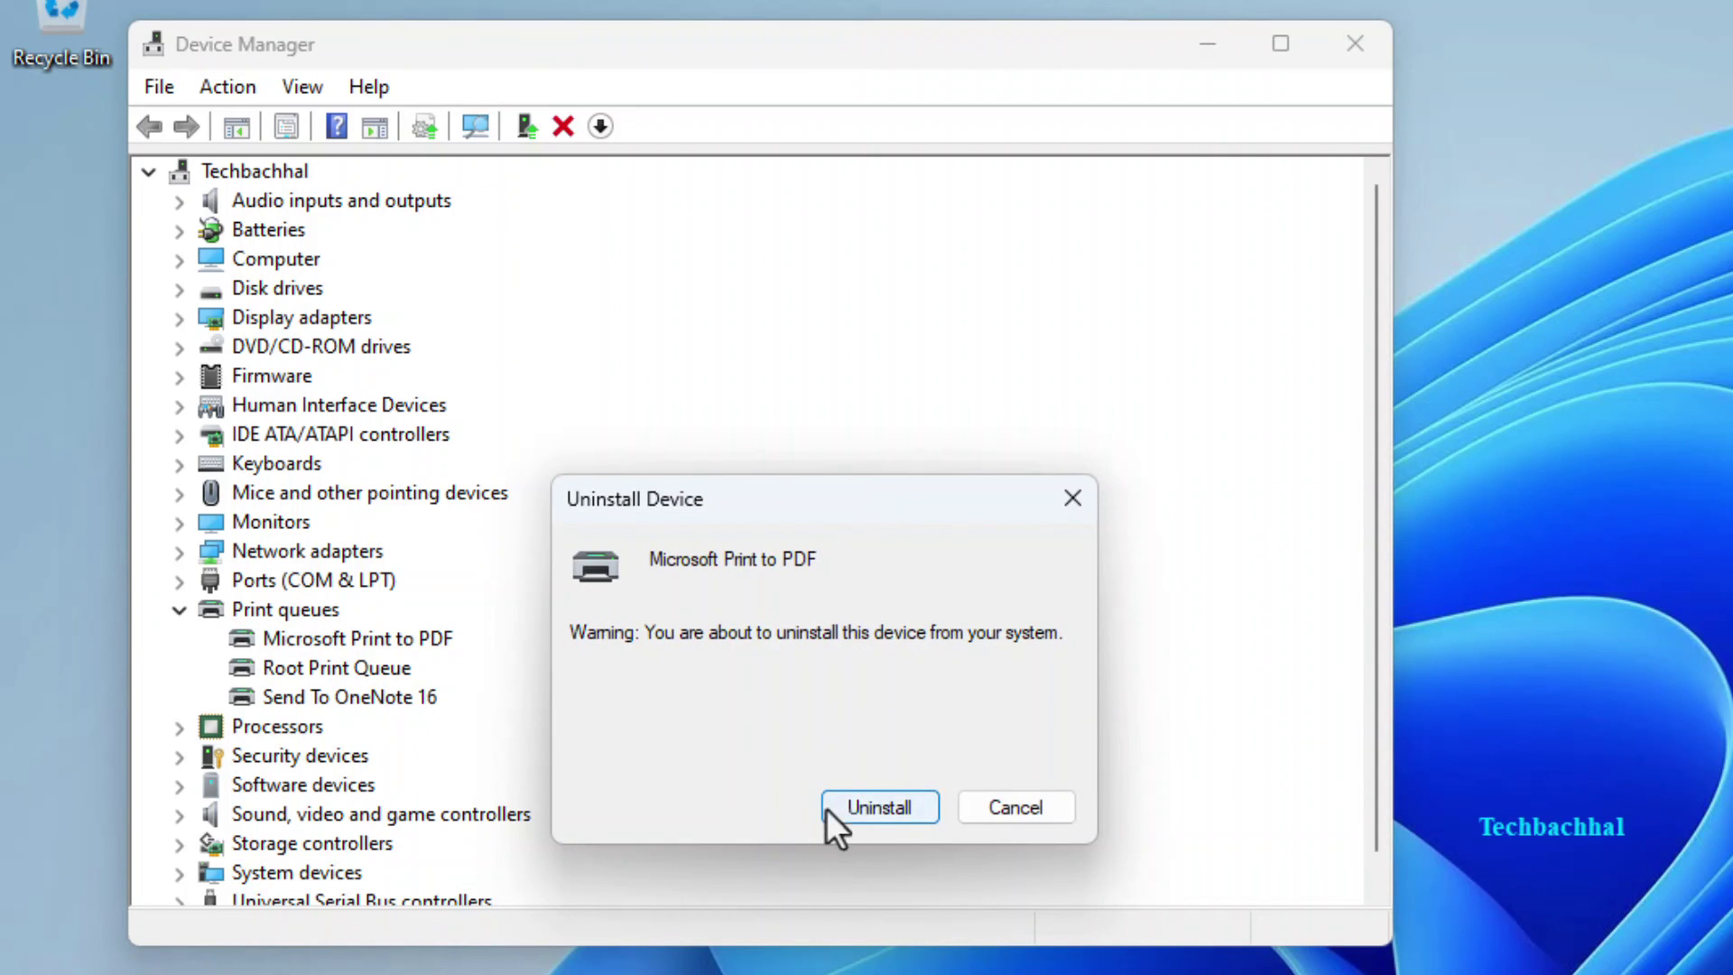
left_click(892, 801)
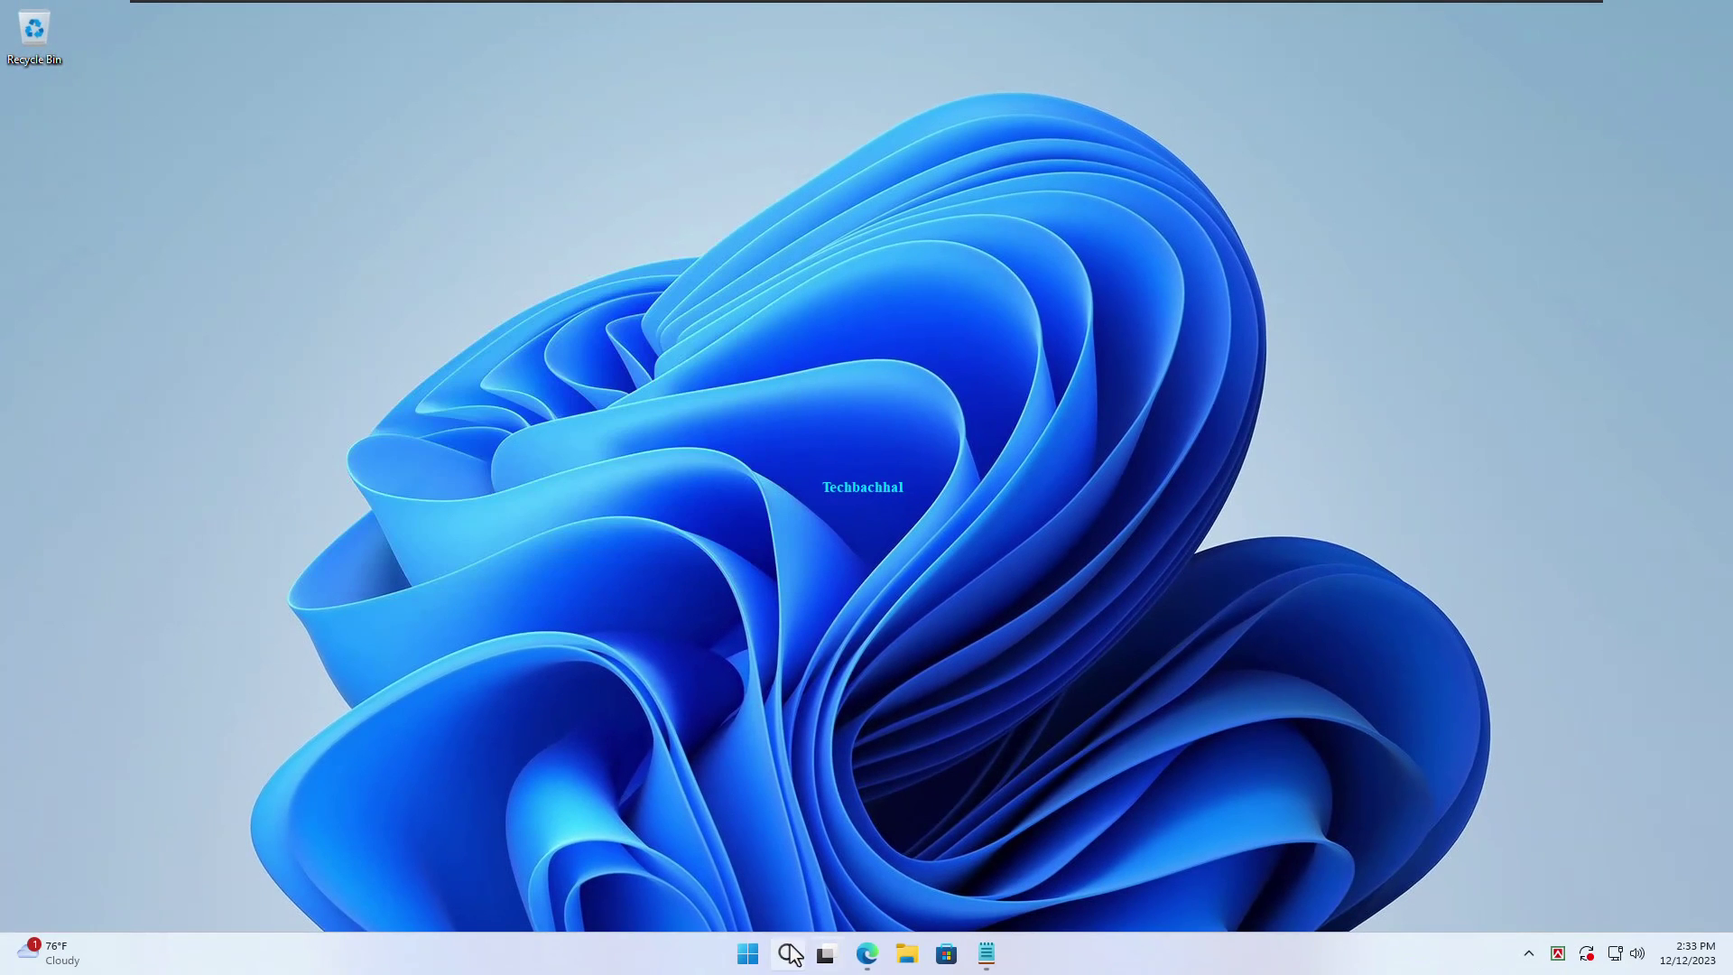
- Restart the PC from the Start button's Shut down or sign out menu
right_click(756, 957)
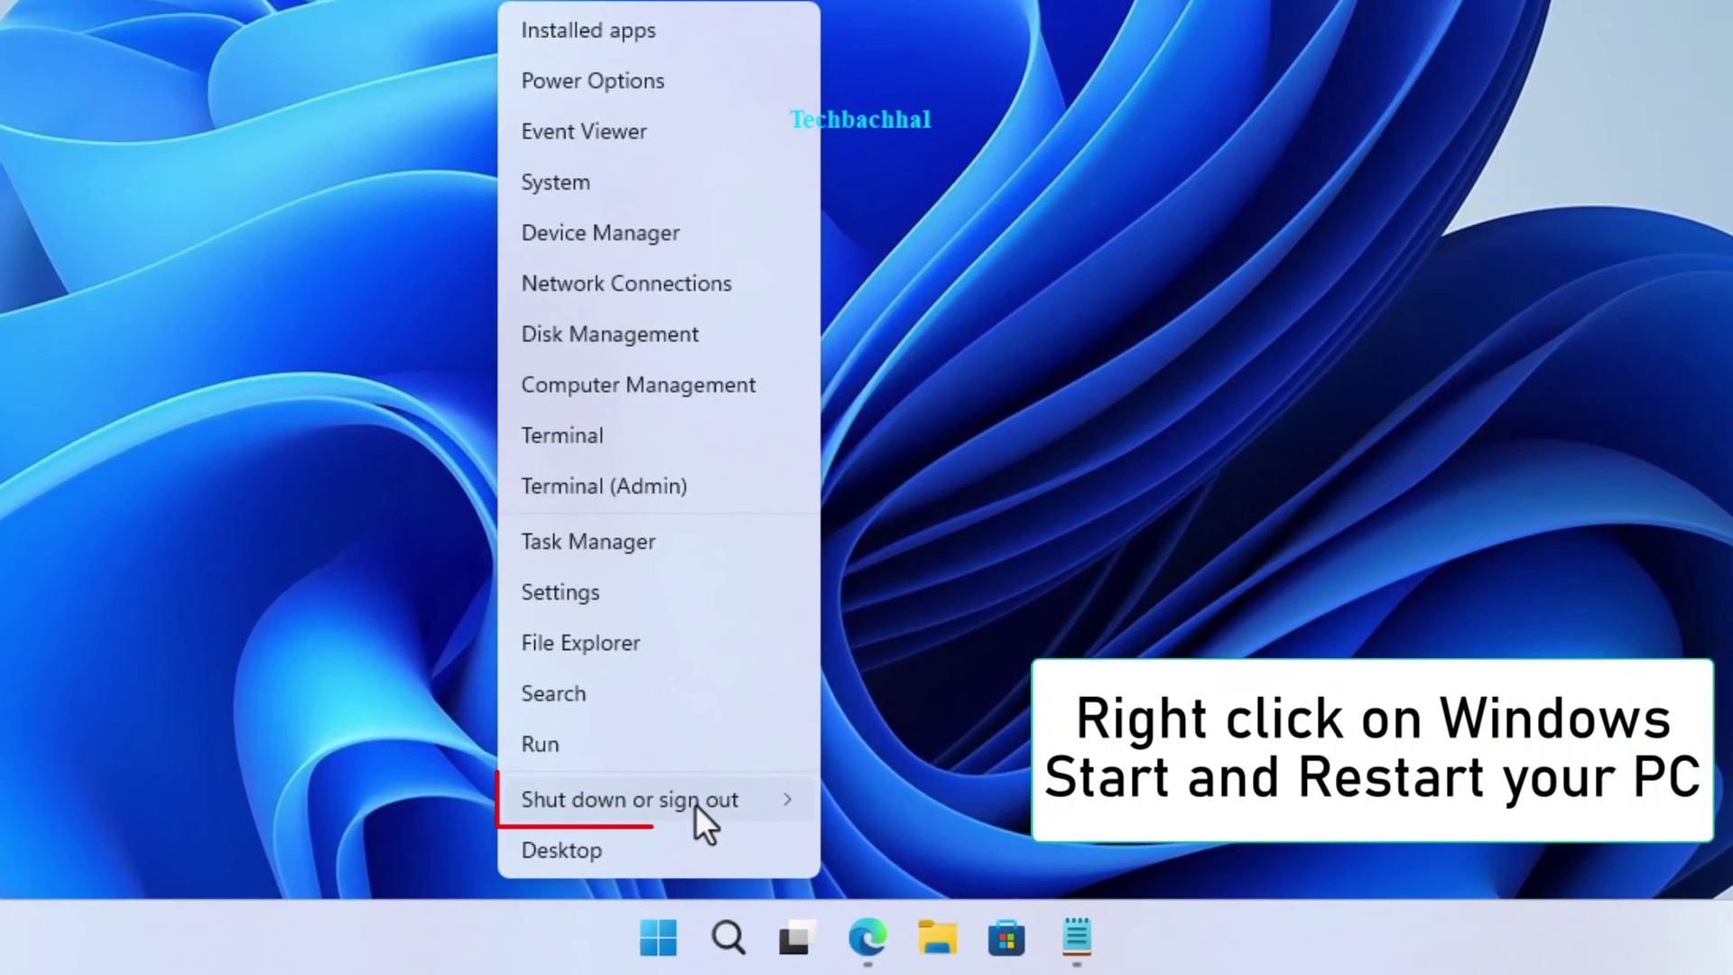
mouse_move(695, 803)
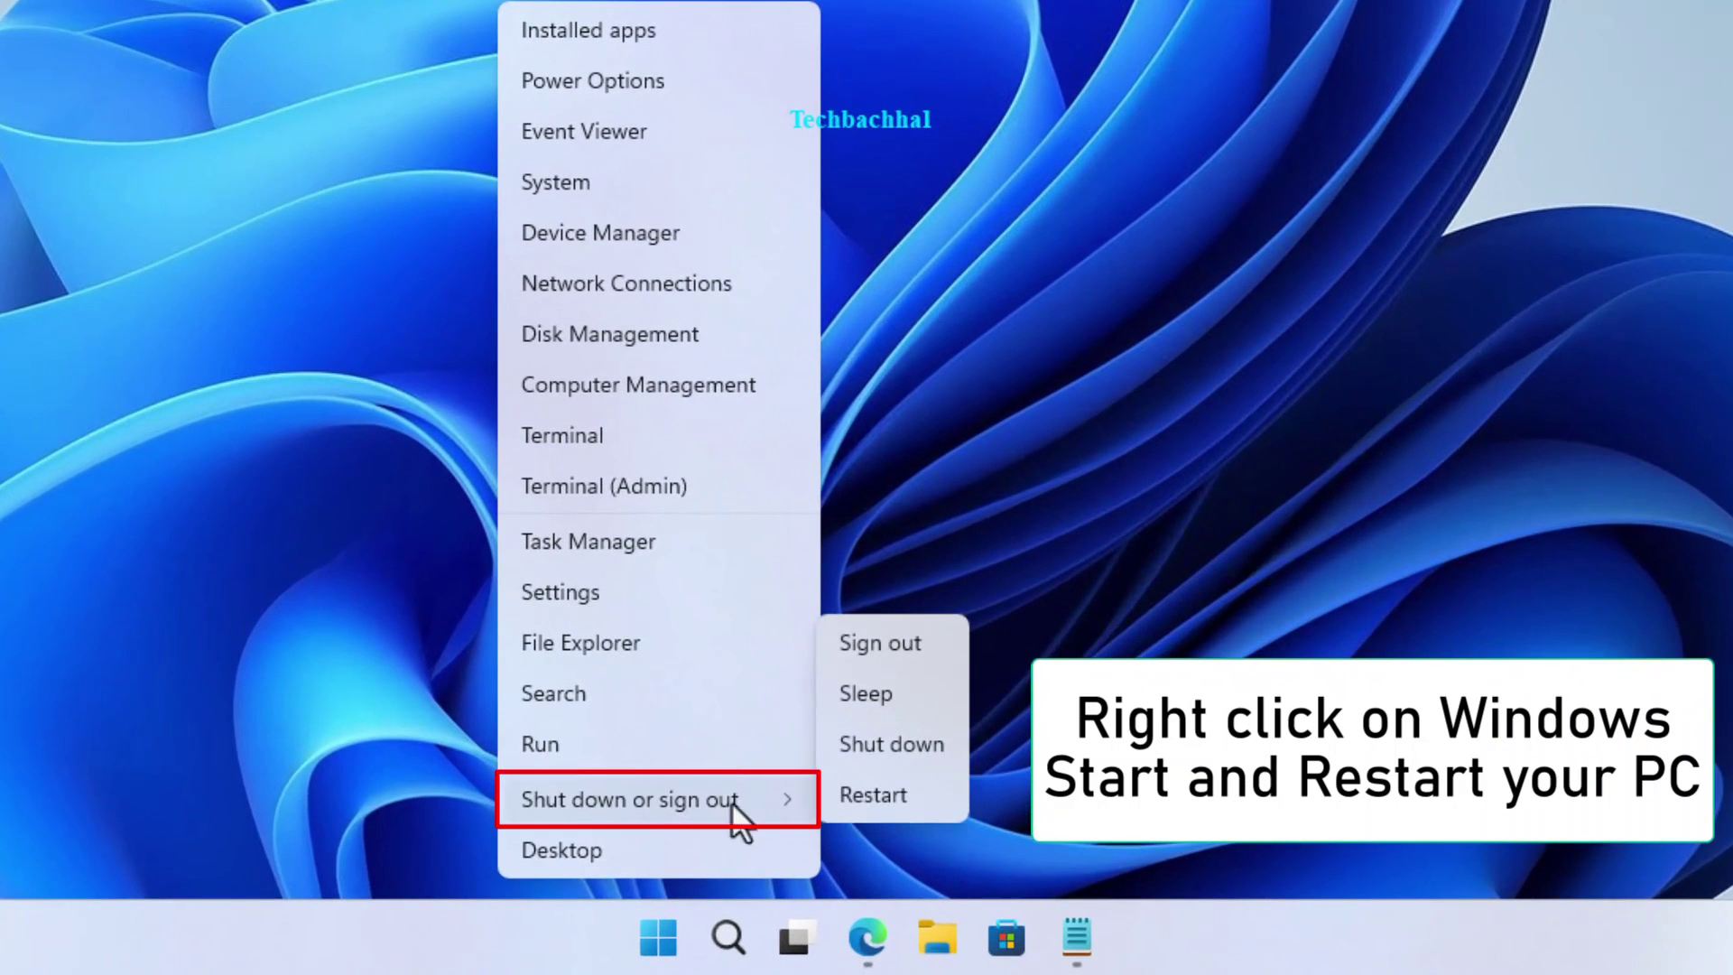
left_click(889, 799)
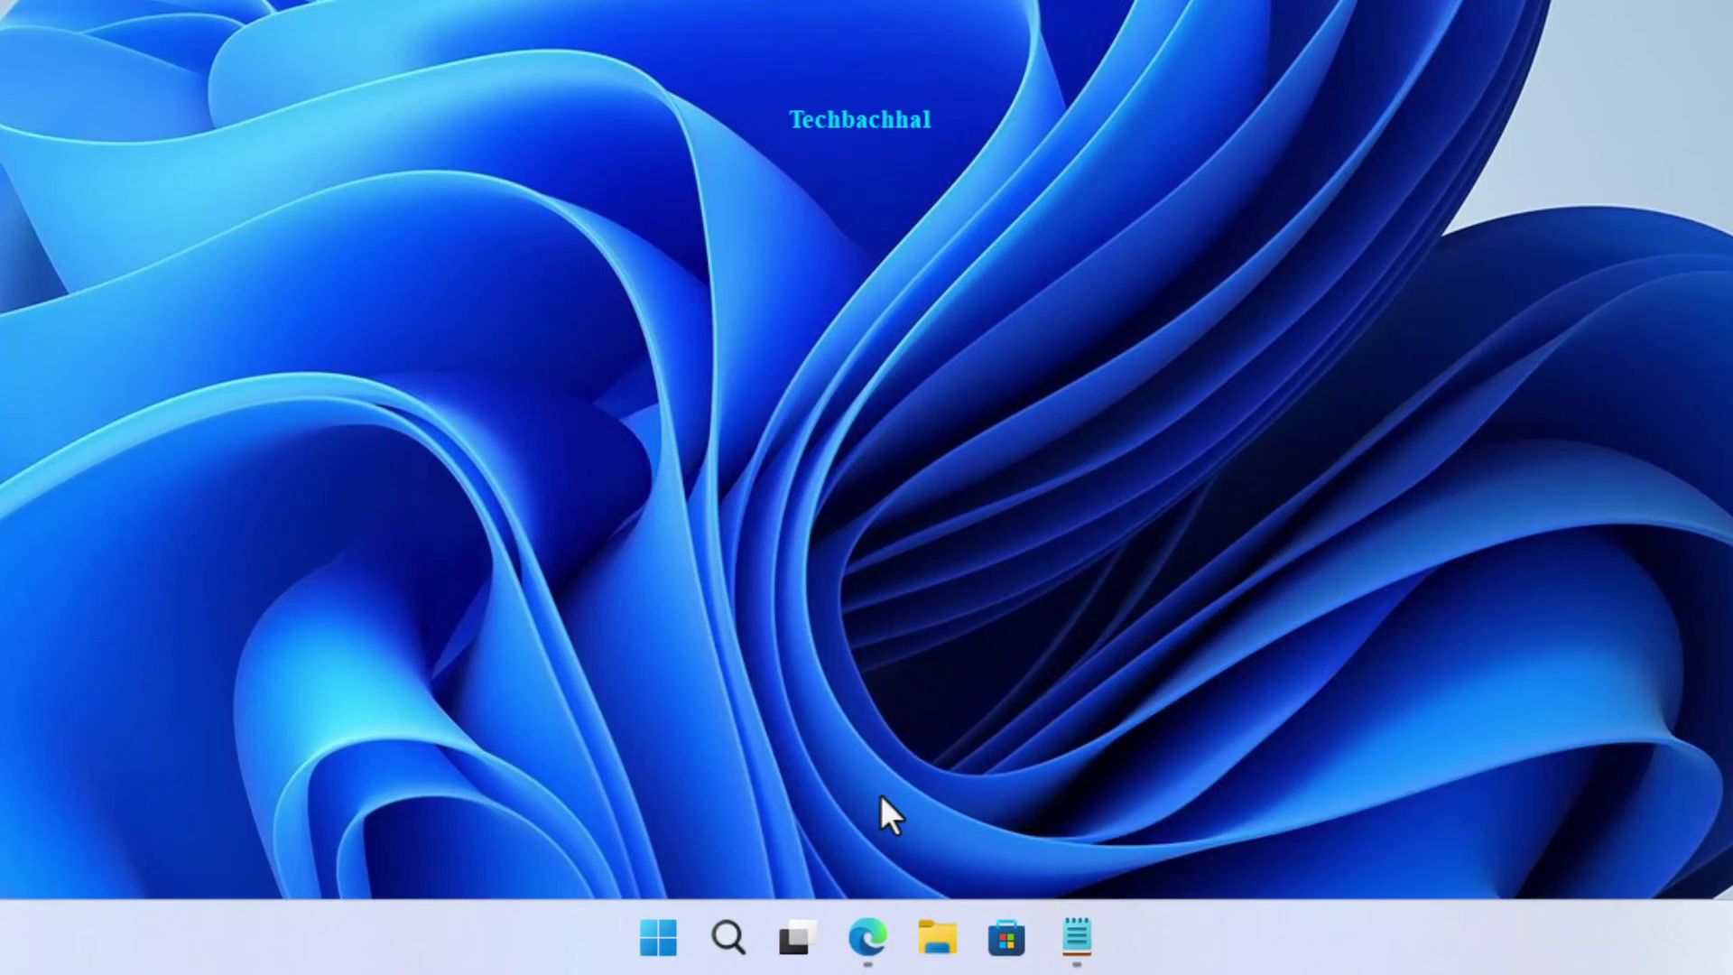